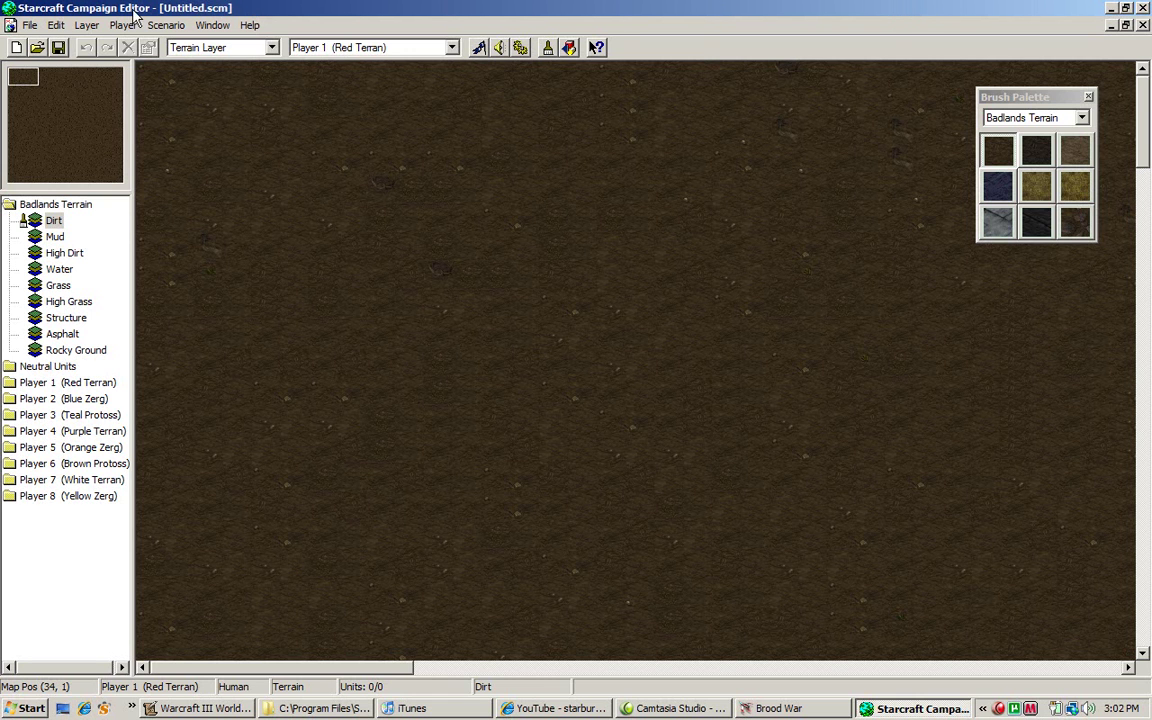
- Start a new scenario and move its settings dialog aside
click(31, 25)
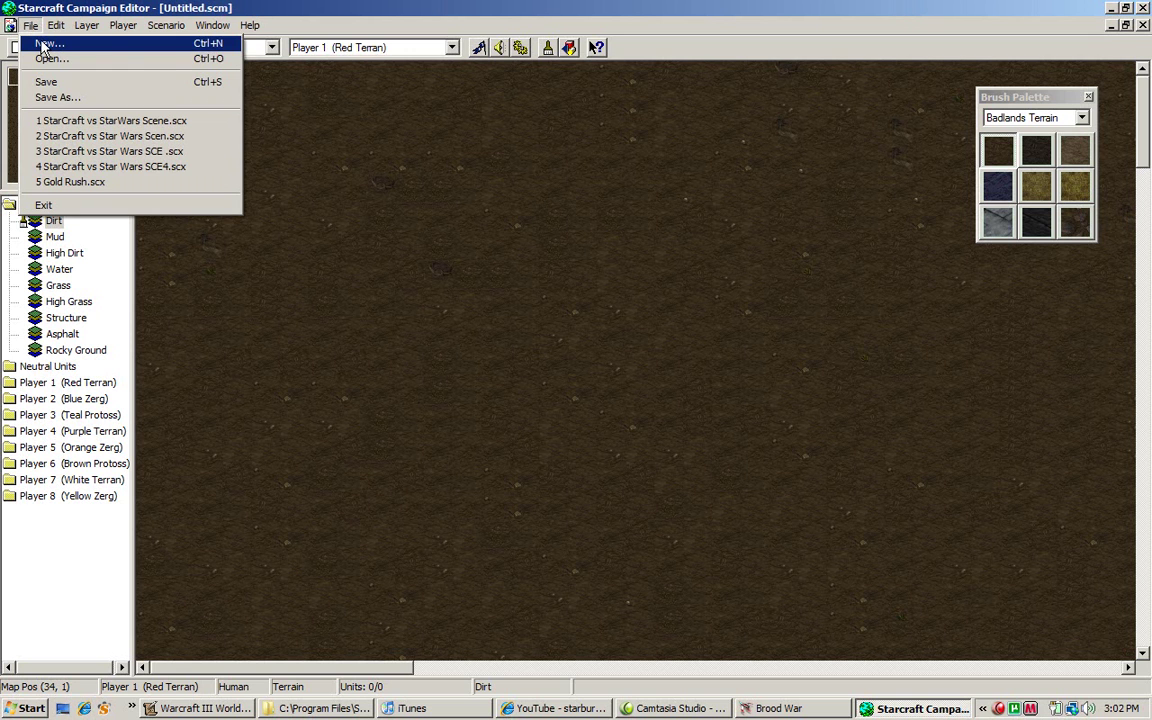
click(89, 8)
drag(62, 92, 24, 78)
click(30, 25)
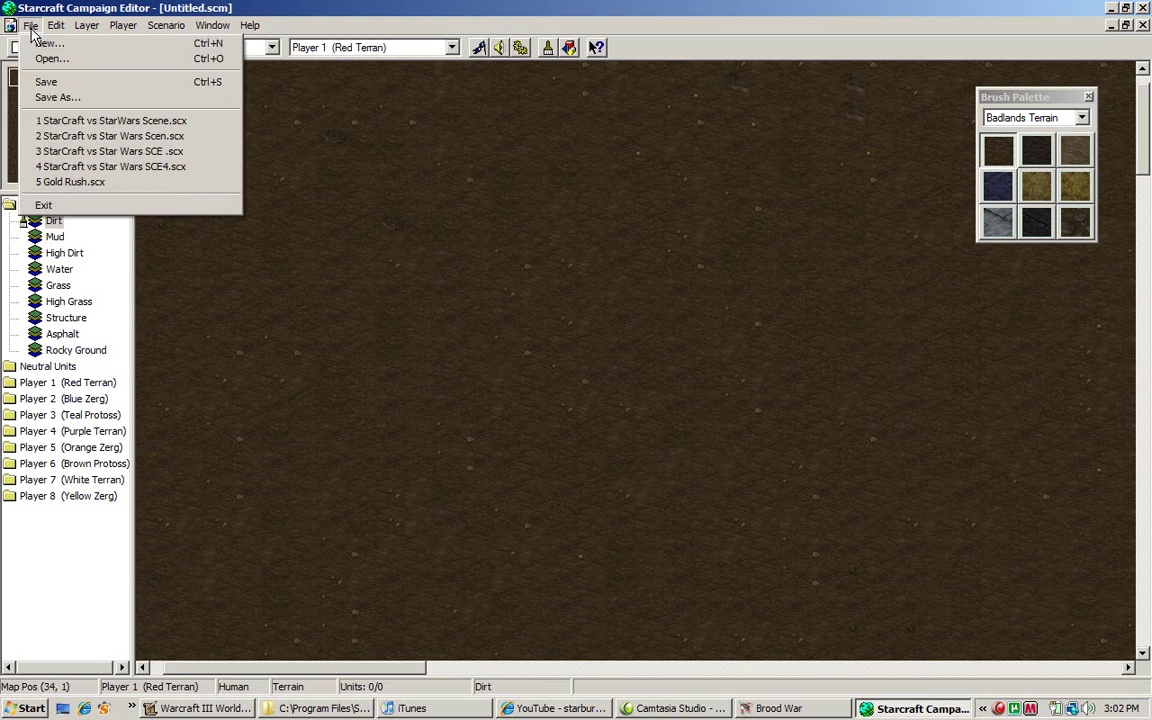
click(40, 42)
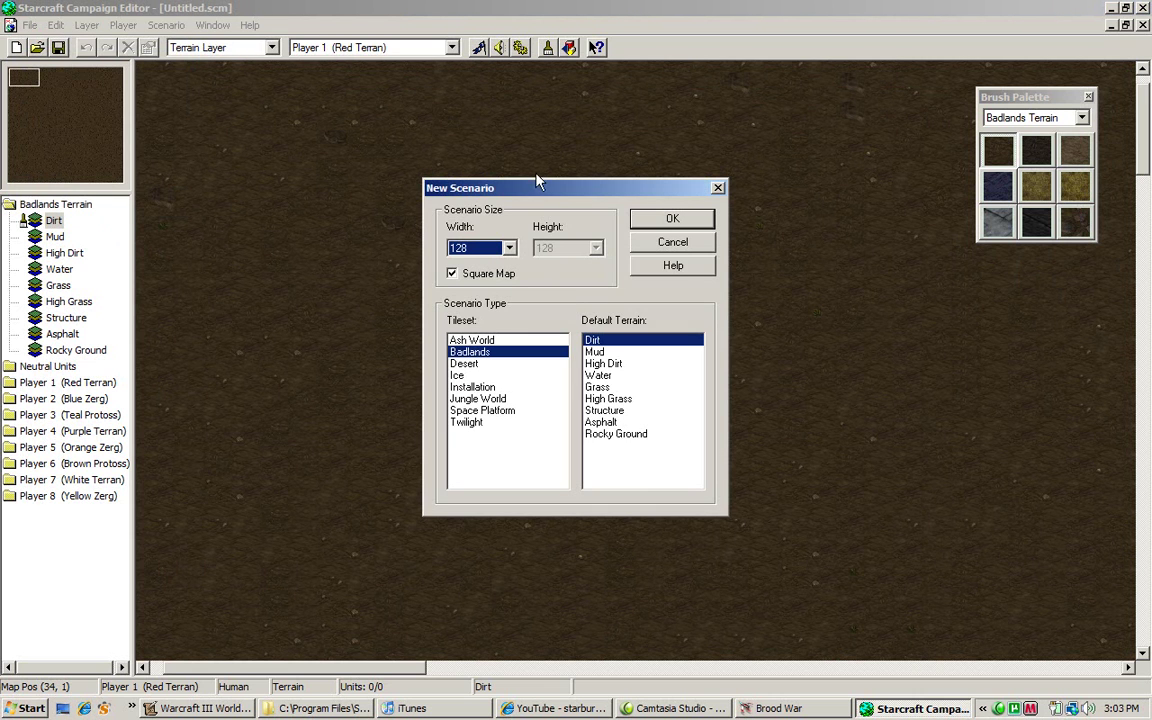
drag(485, 197, 244, 207)
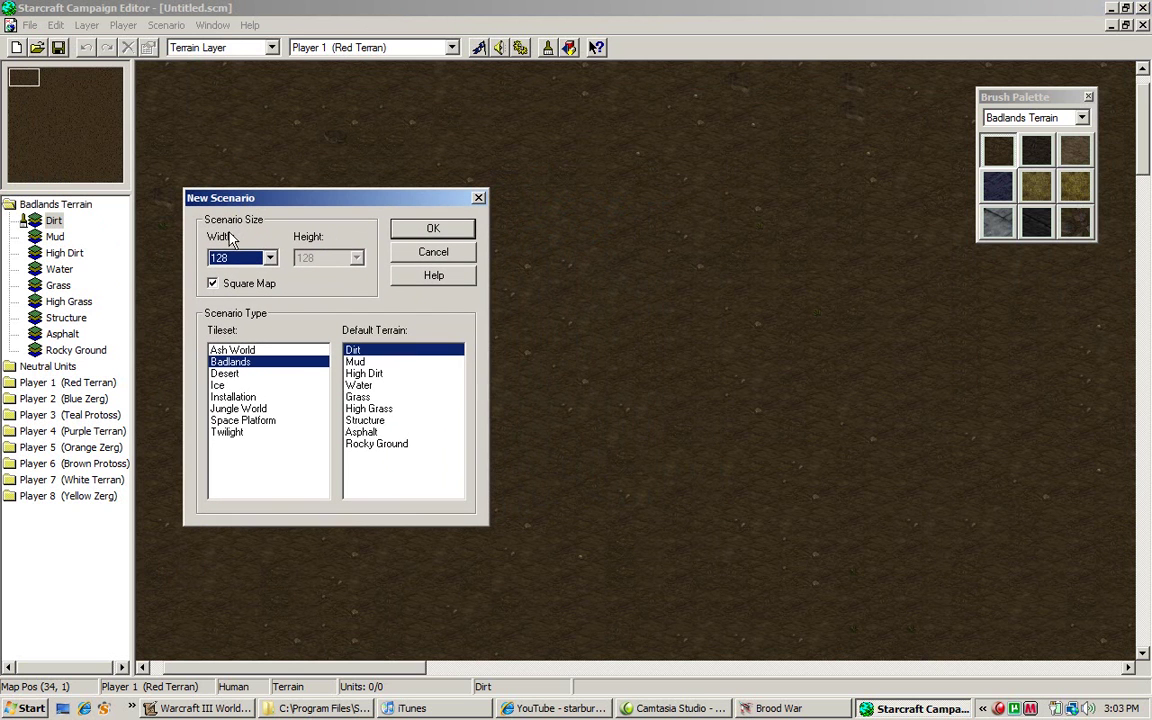
- Turn off the Square Map option and keep the scenario's width and height at 128
click(228, 284)
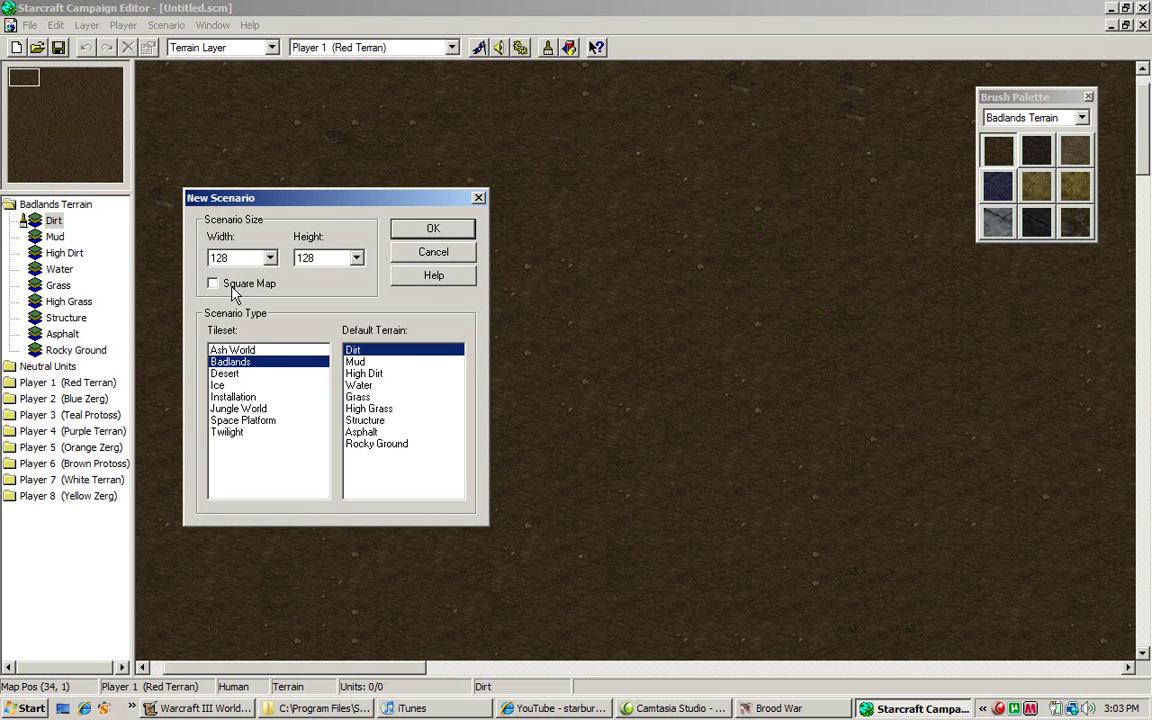
click(309, 259)
click(310, 297)
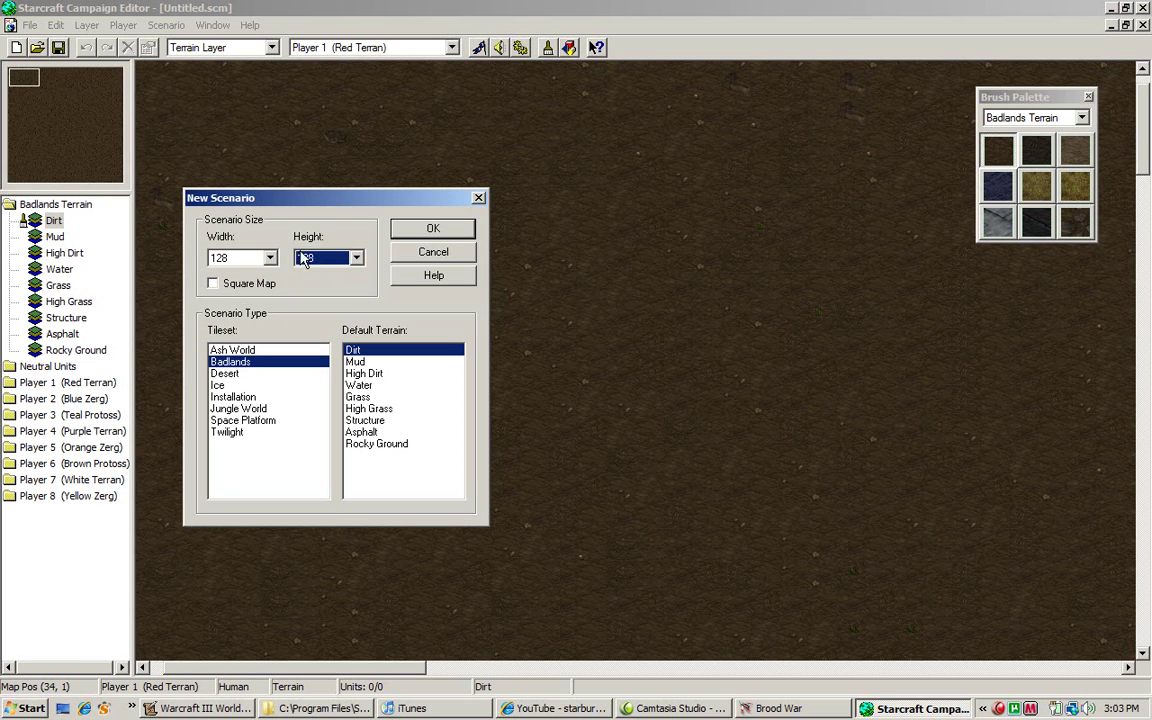
click(257, 262)
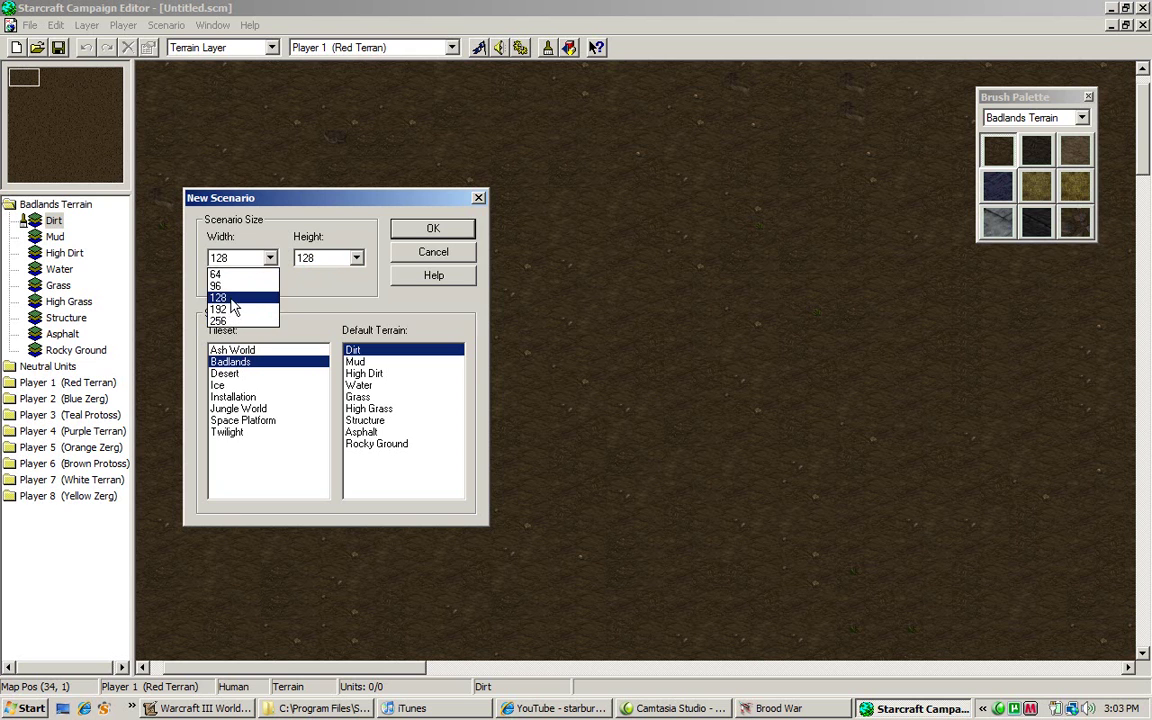
click(236, 297)
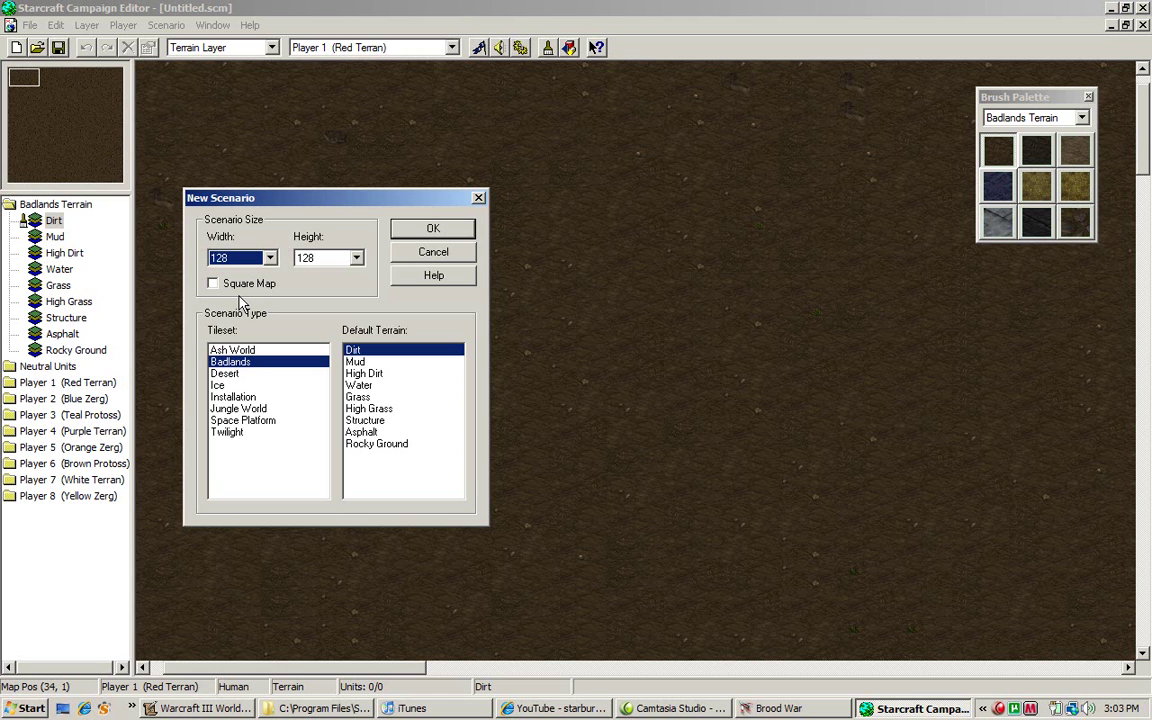
- Browse the tilesets from Ash World through Twilight and examine the default terrains each one offers
click(268, 350)
click(288, 360)
click(286, 351)
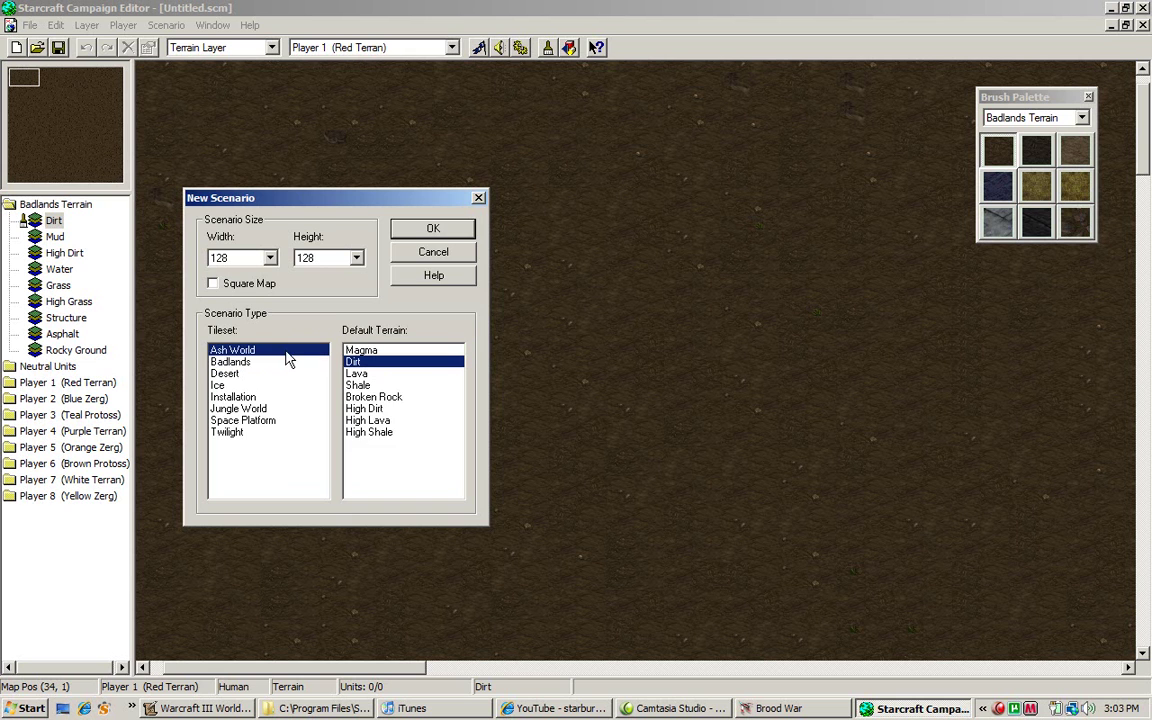
key(Down)
key(Up)
click(283, 364)
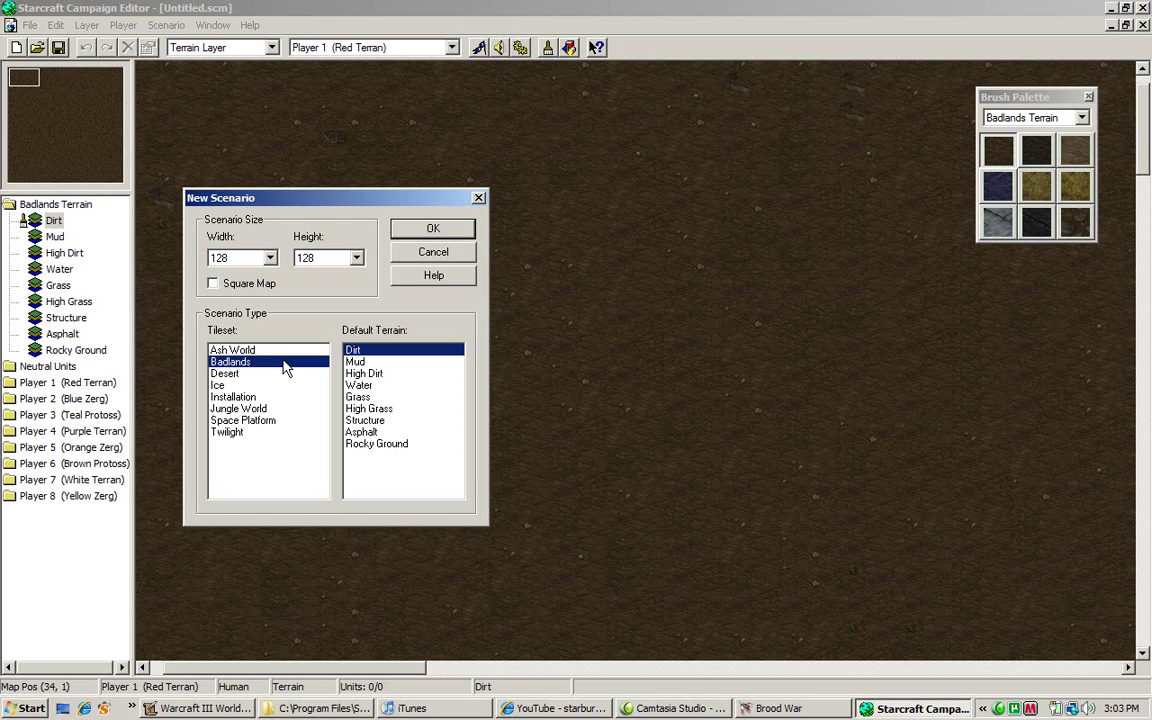
key(Down)
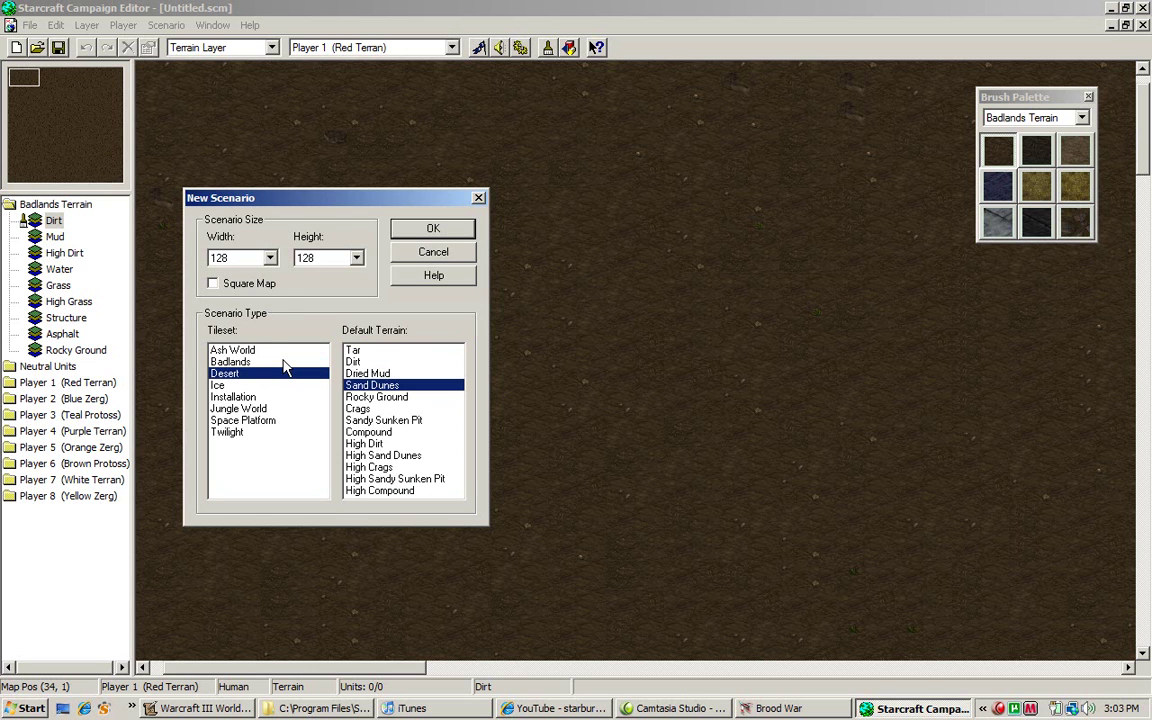
key(Down)
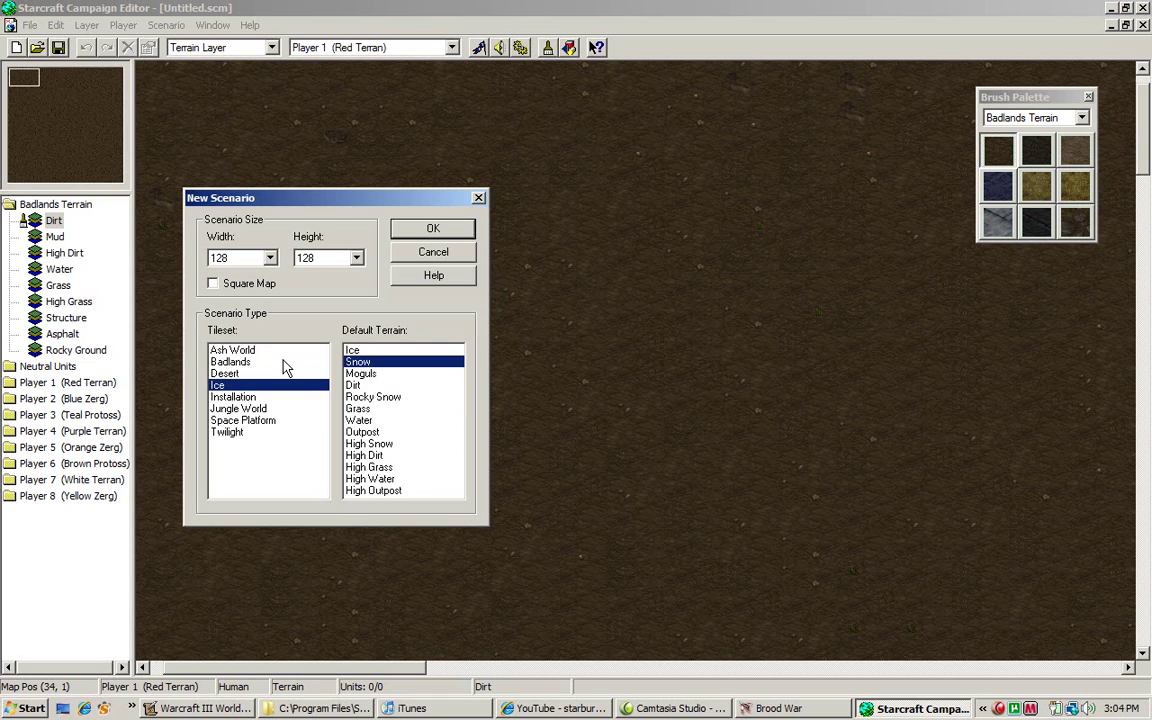
key(Down)
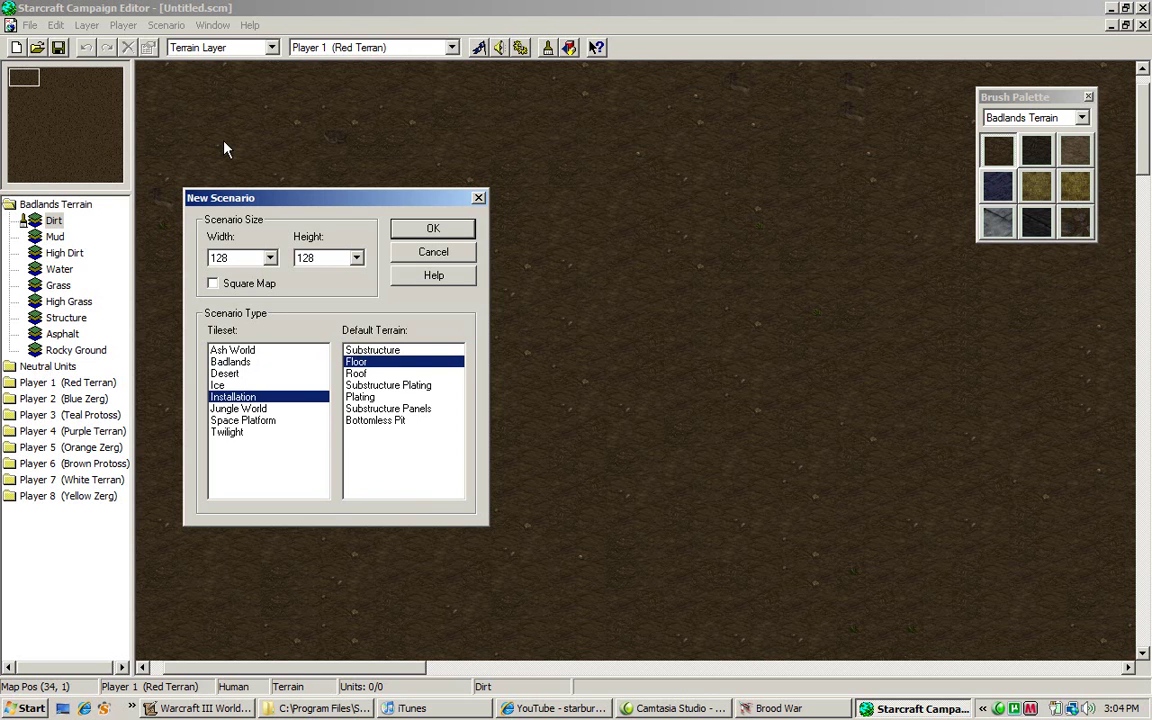
key(Down)
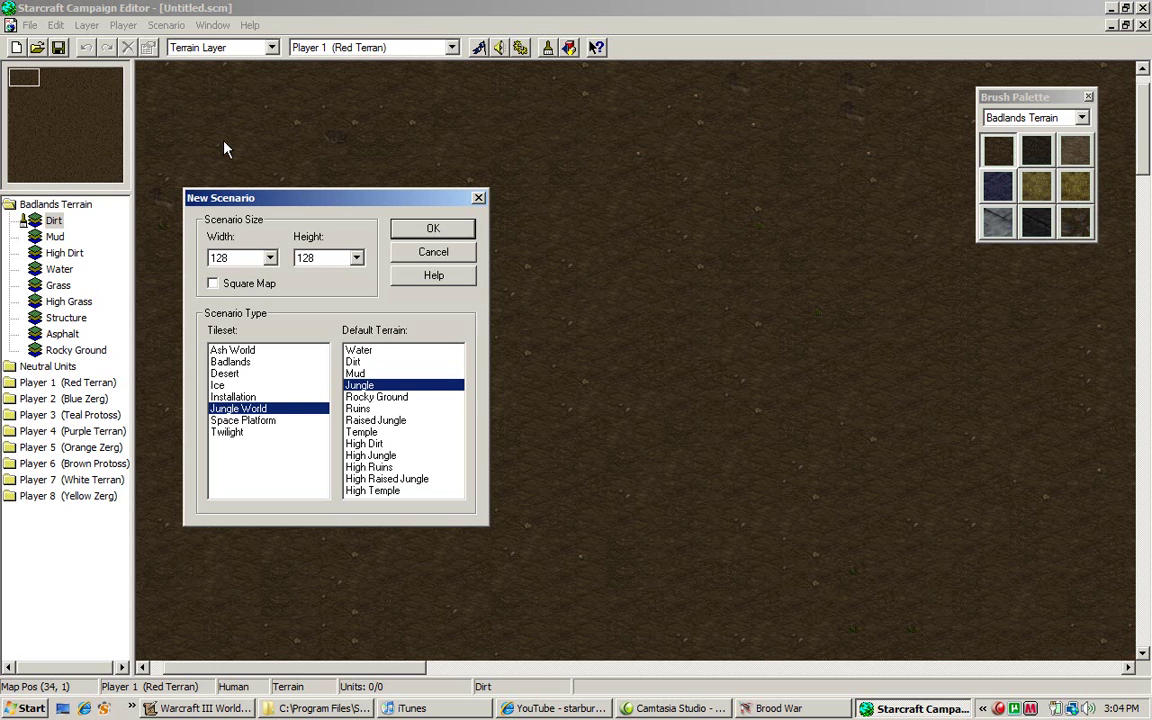
key(Down)
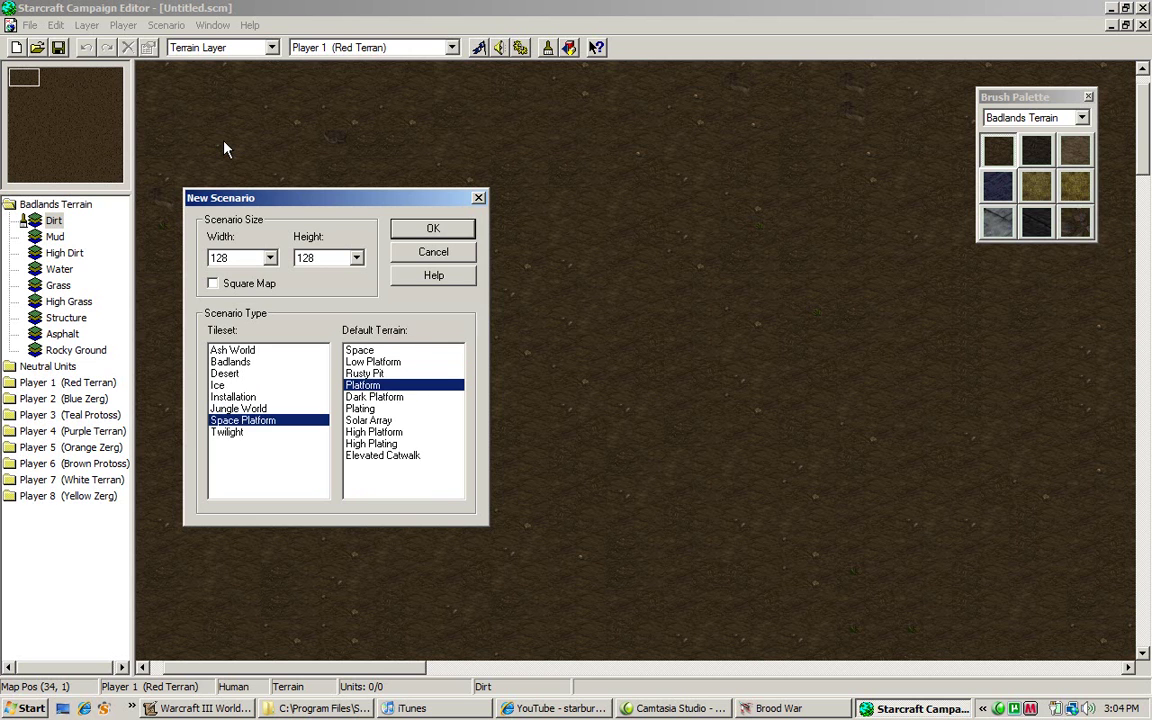
key(Down)
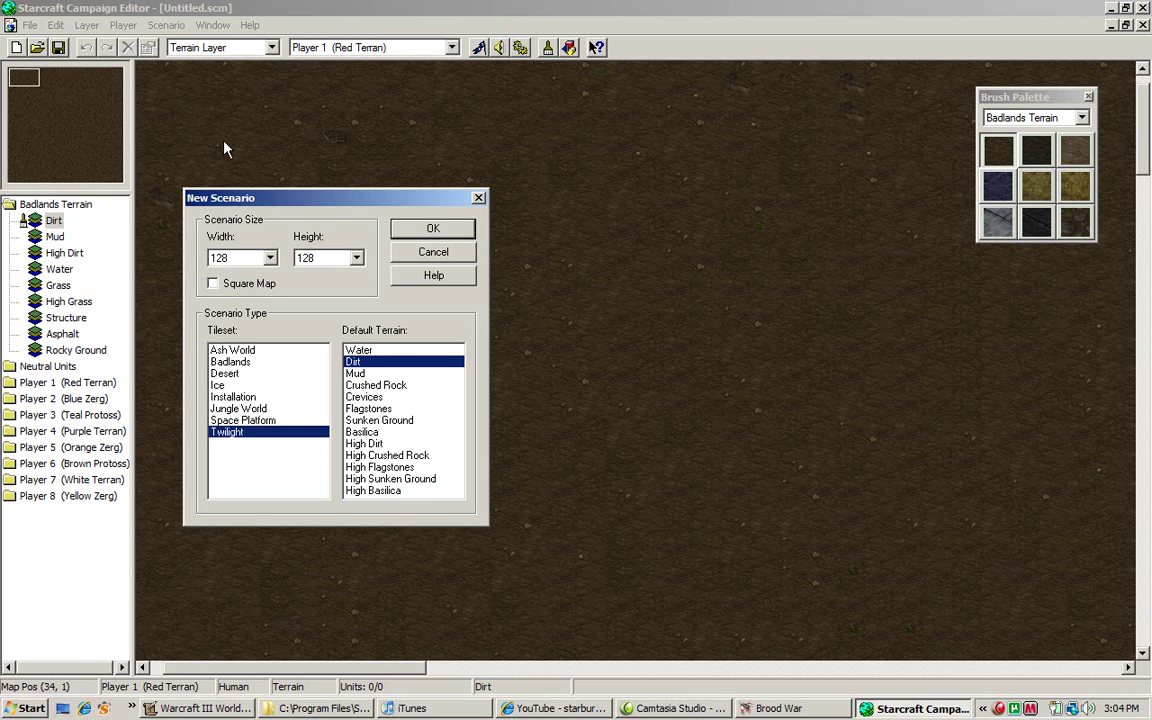
- Create the scenario with the Twilight tileset and Dirt as the default terrain
key(Up)
key(Up)
key(Down)
key(Down)
key(Up)
key(Down)
click(420, 231)
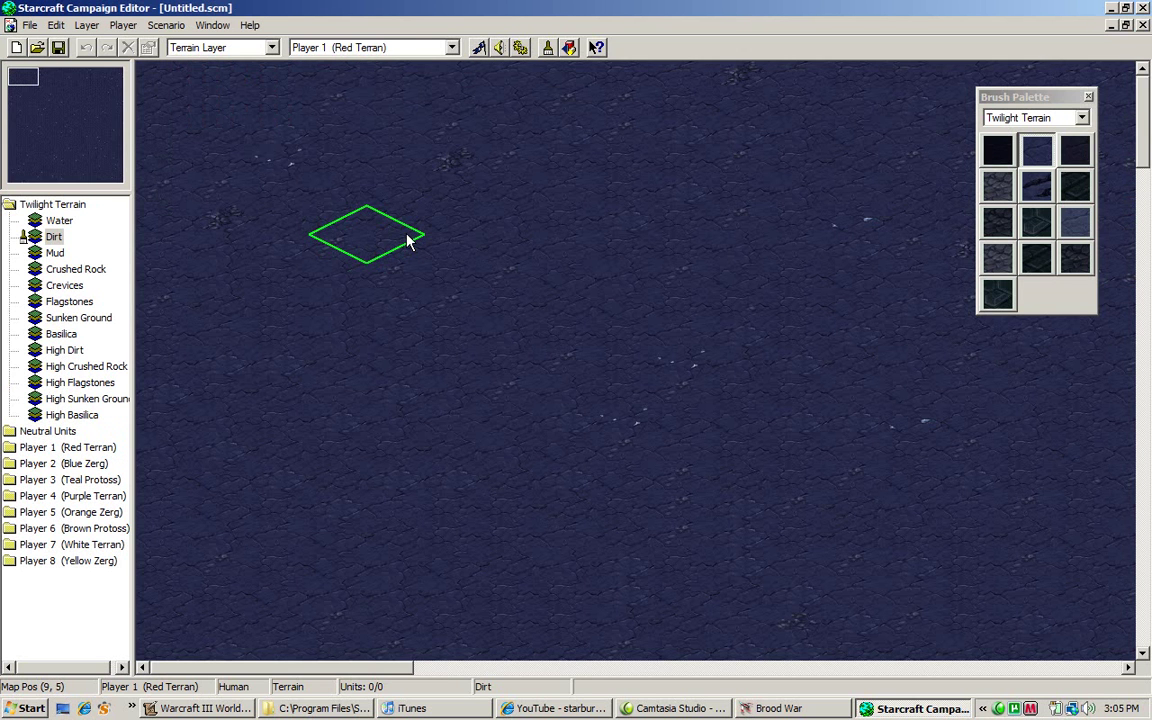
- Look over the new map and examine Player 1's unit categories, including the Terran ground units
scroll(407, 240, down, 2)
scroll(407, 240, down, 15)
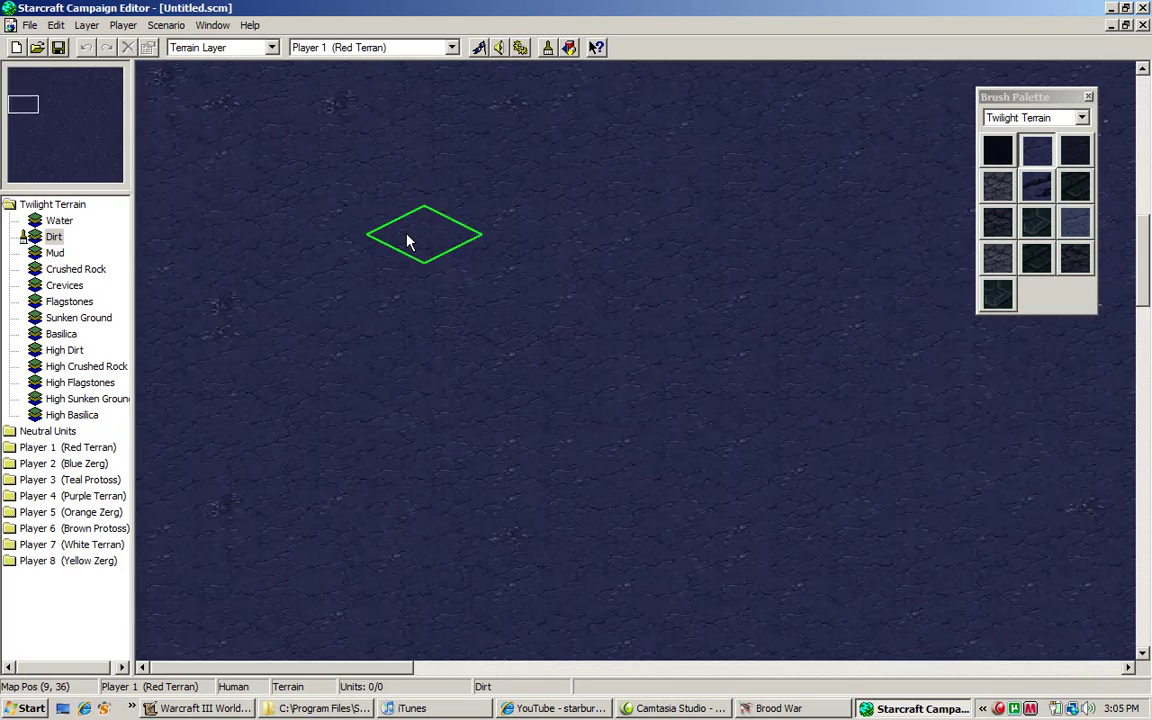
scroll(407, 240, down, 8)
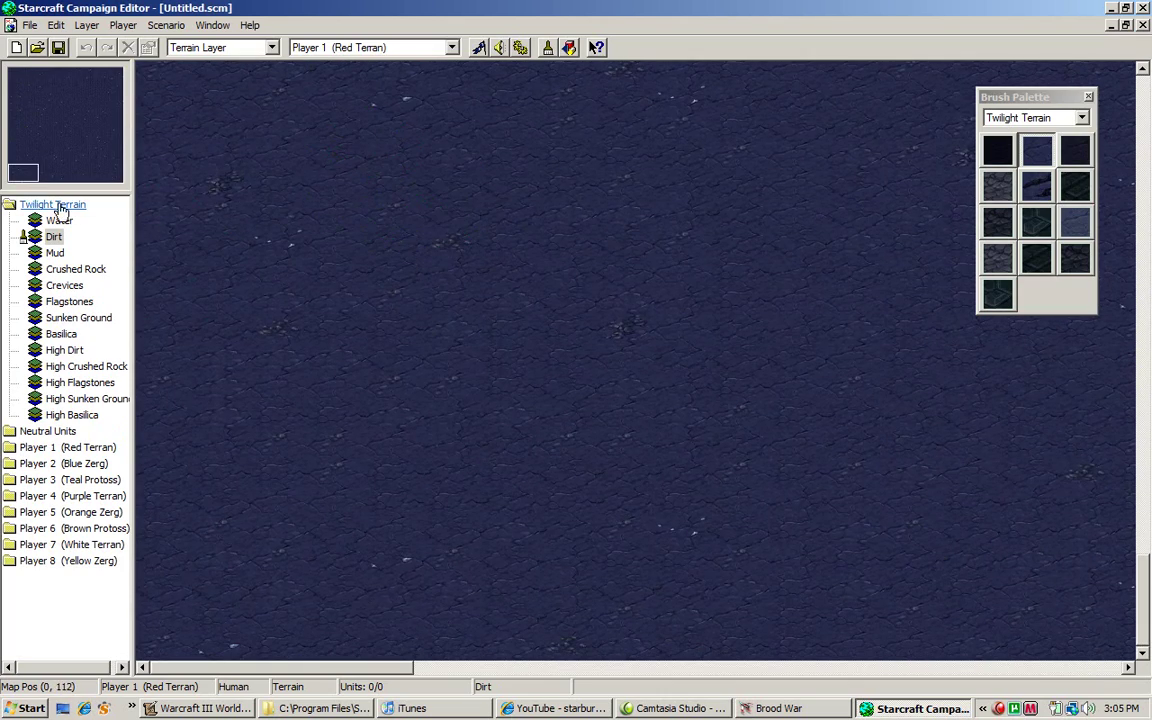
click(60, 447)
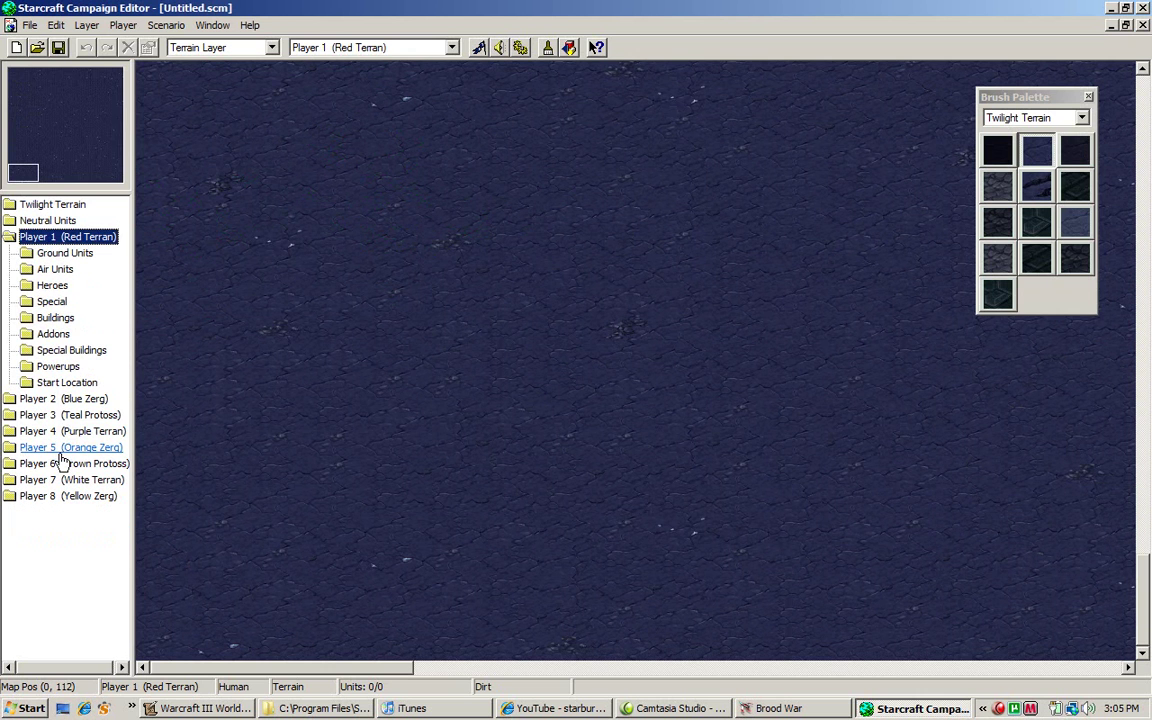
click(66, 250)
click(78, 255)
click(65, 253)
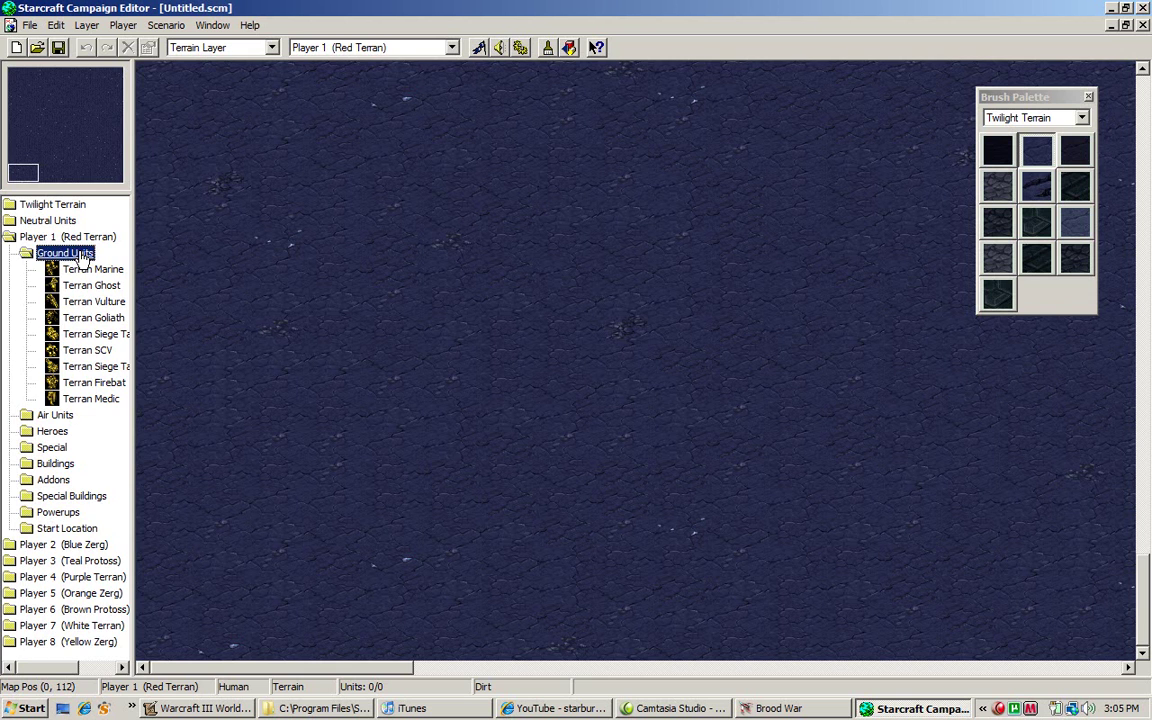
click(66, 236)
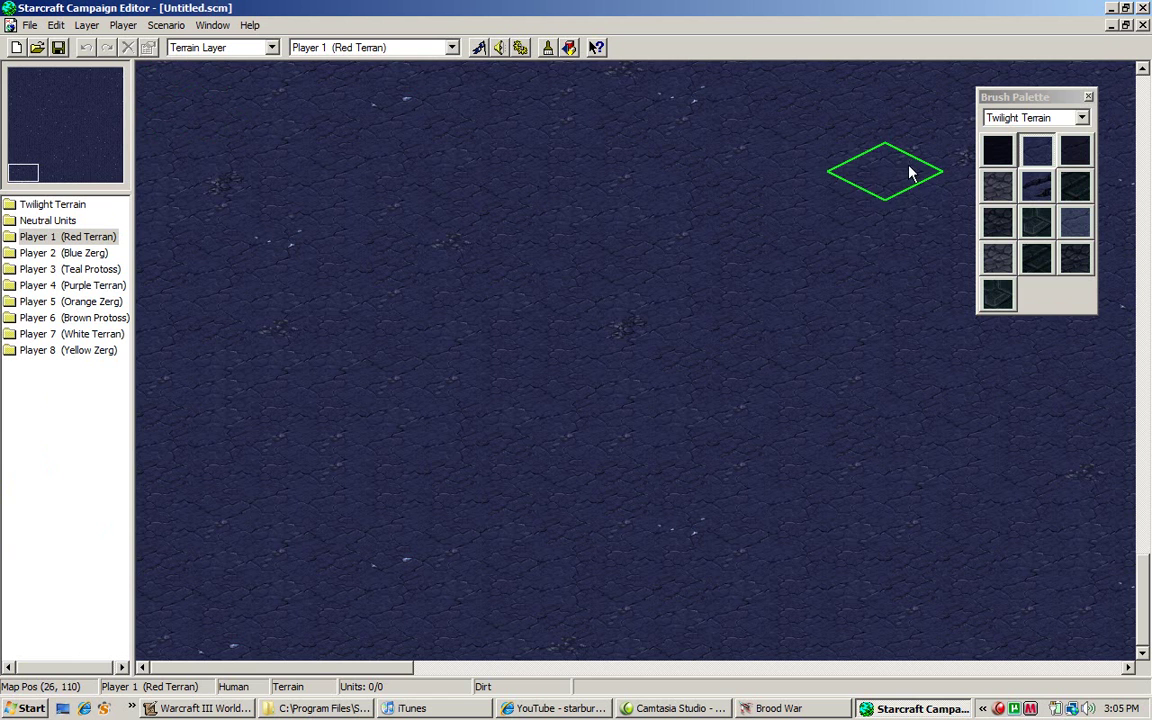
- Close the floating Brush Palette
click(997, 108)
drag(997, 108, 511, 149)
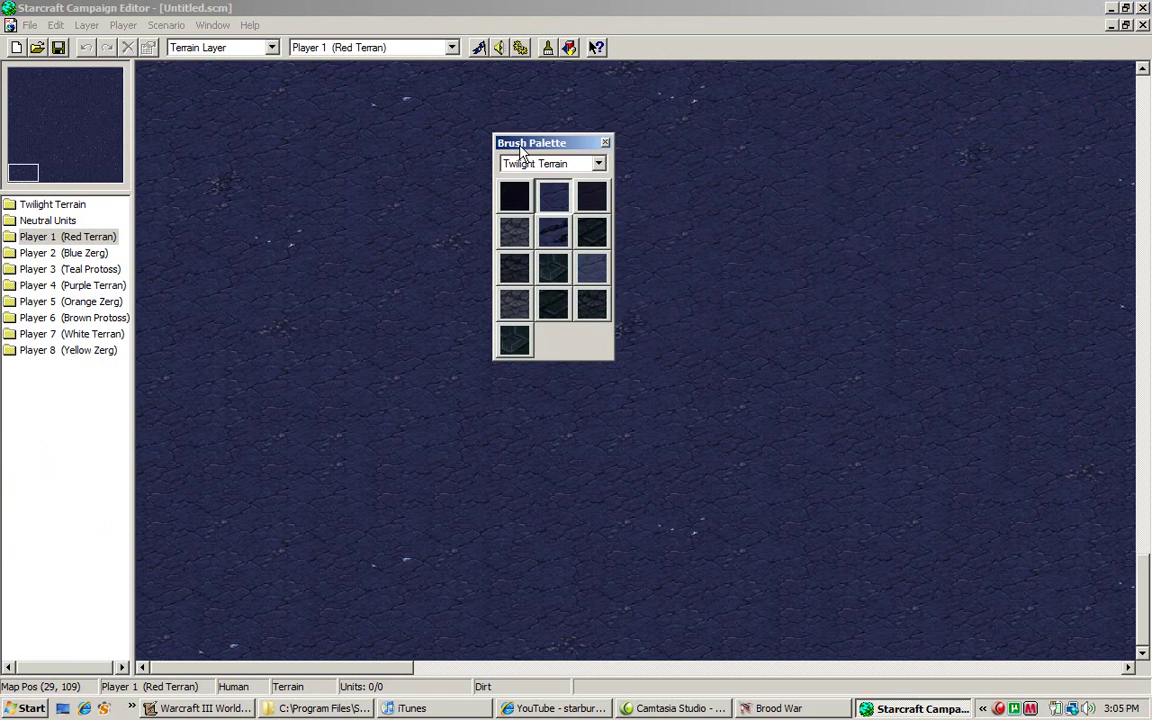
click(607, 141)
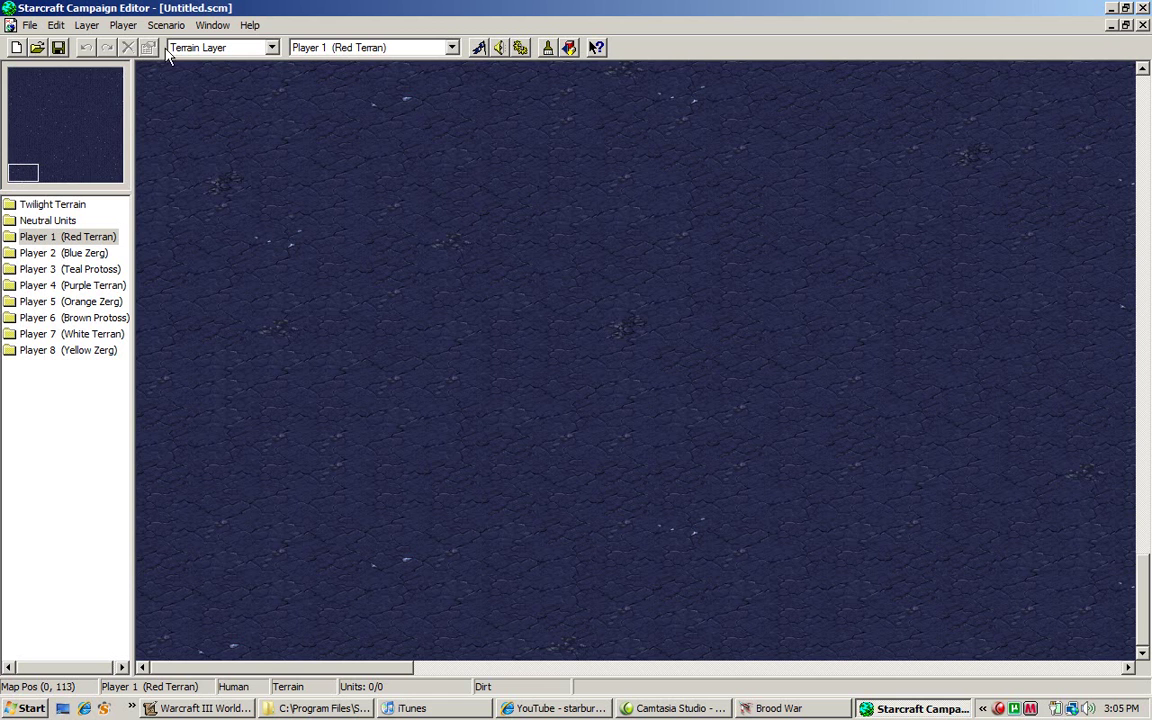
- Paint one Dirt tile on the Terrain Layer in the lower-left part of the map
click(245, 50)
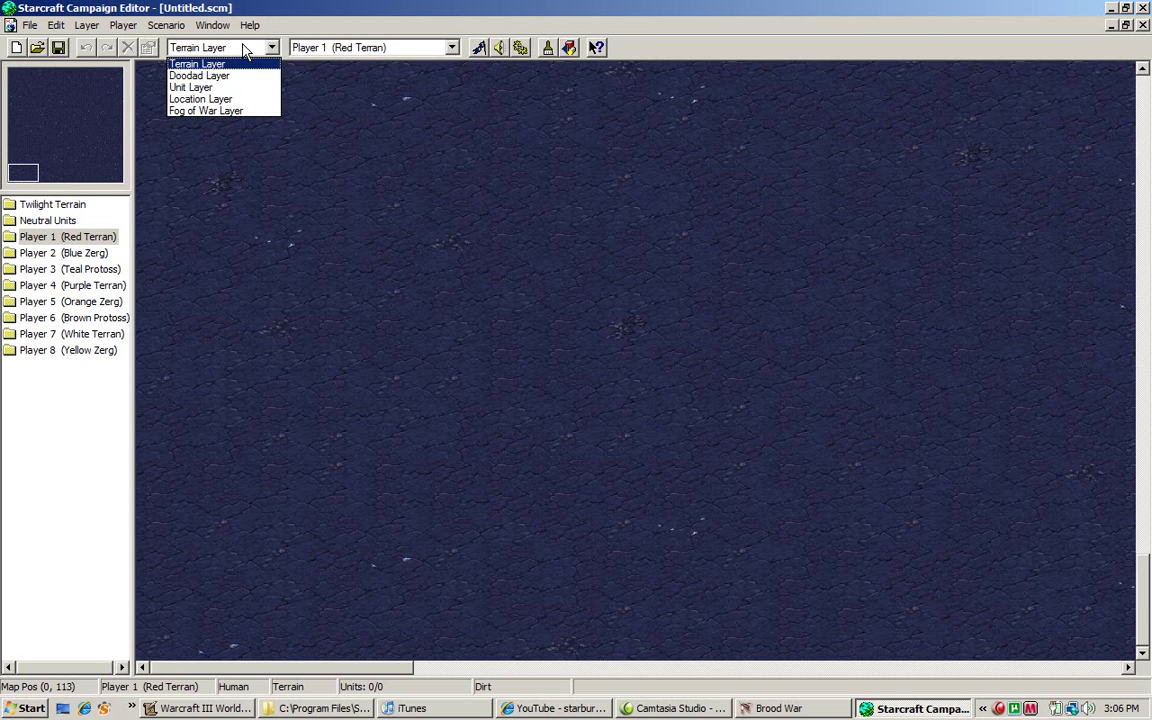
click(239, 63)
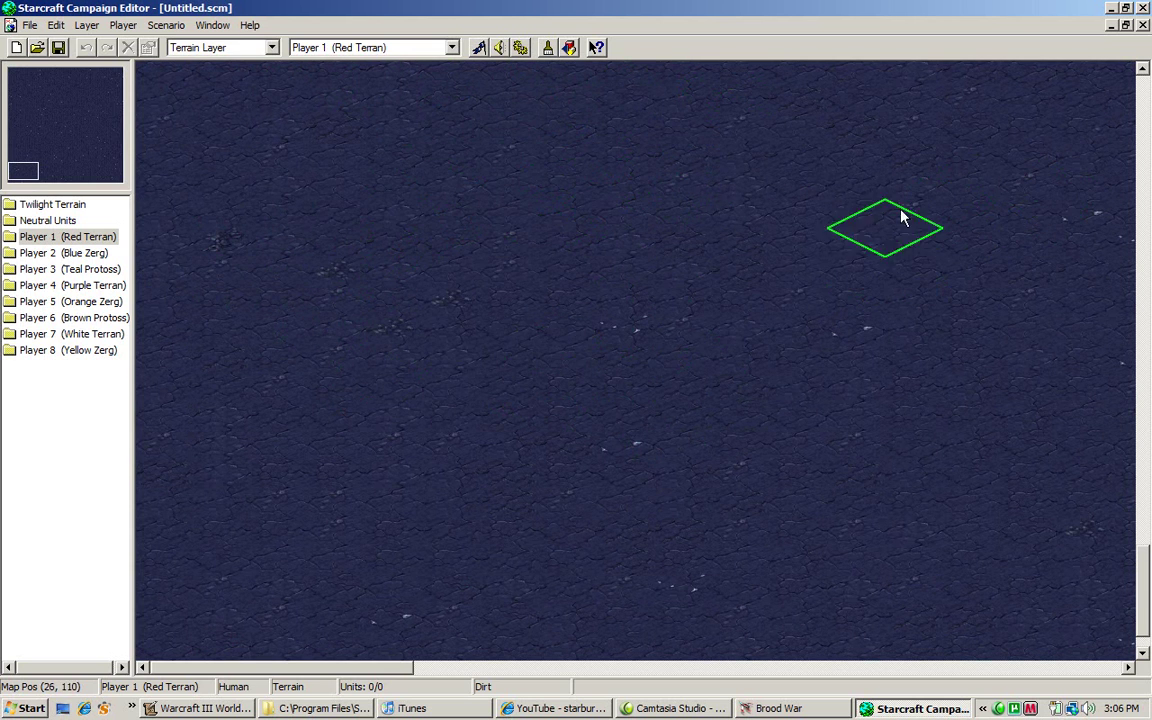
click(505, 266)
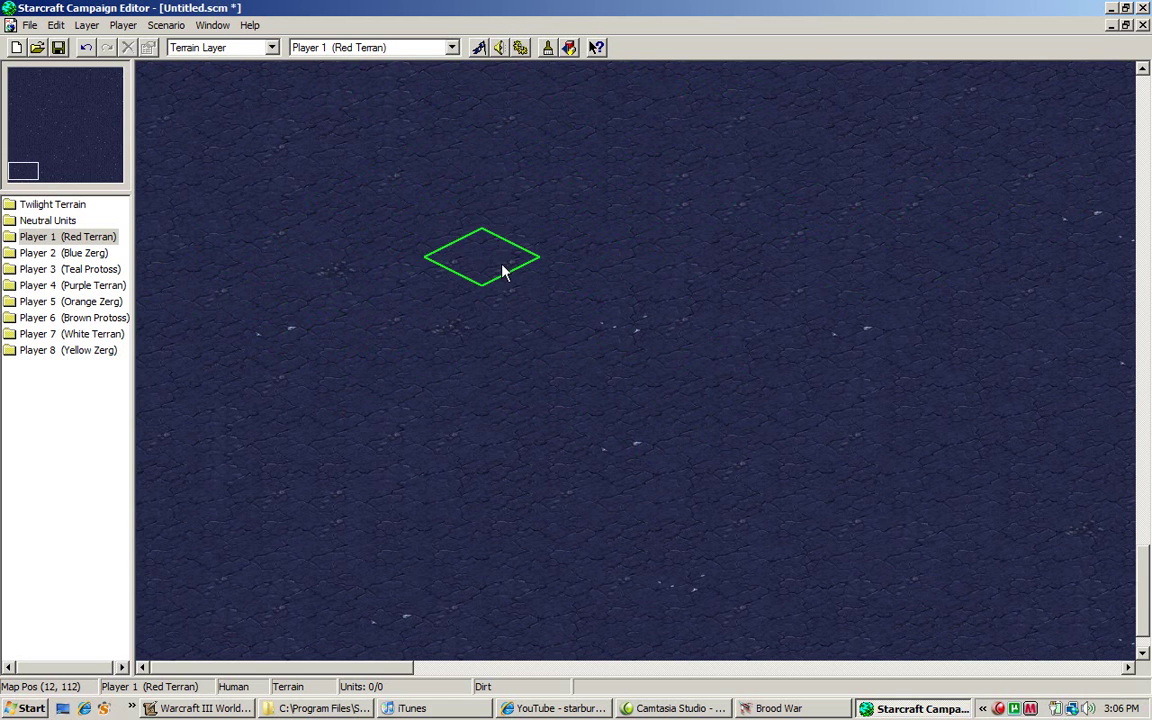
- Examine the available editing layers and Player 1's unit categories
click(222, 48)
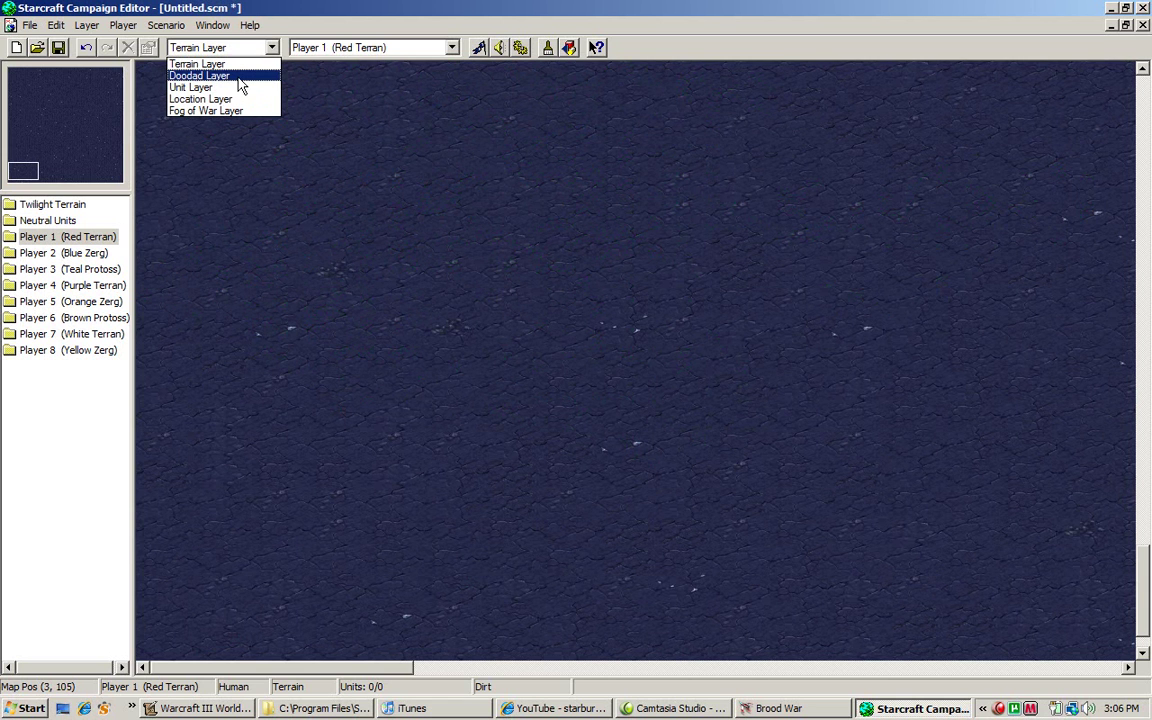
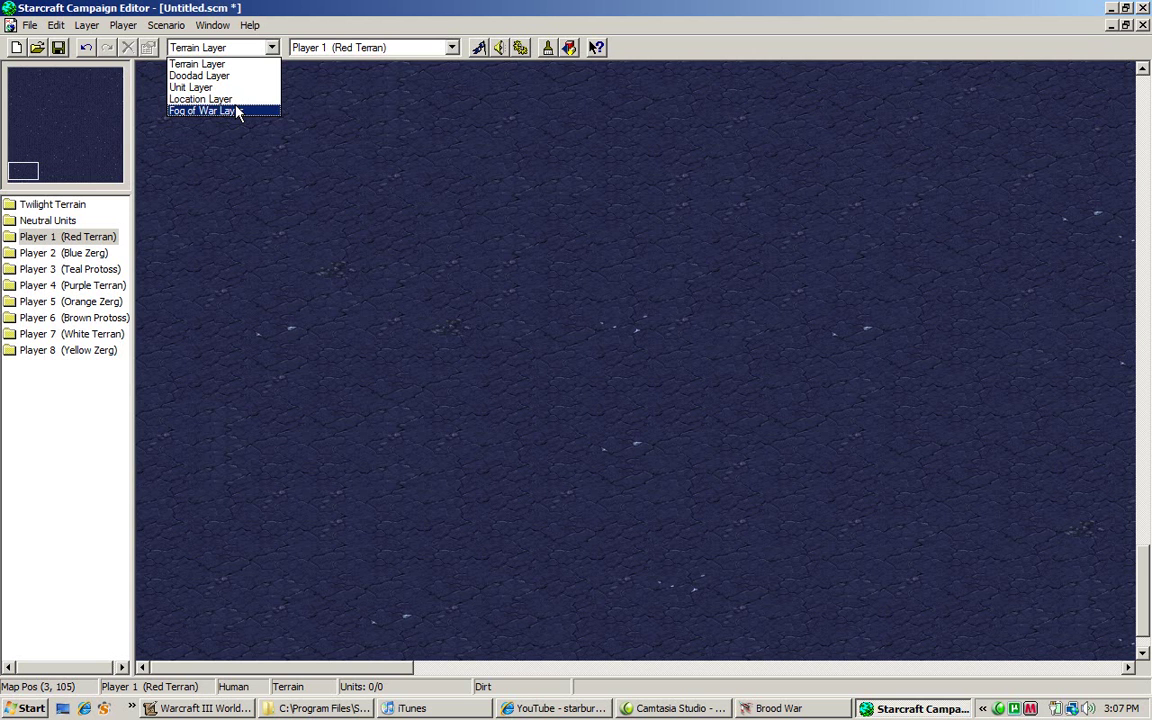
click(88, 215)
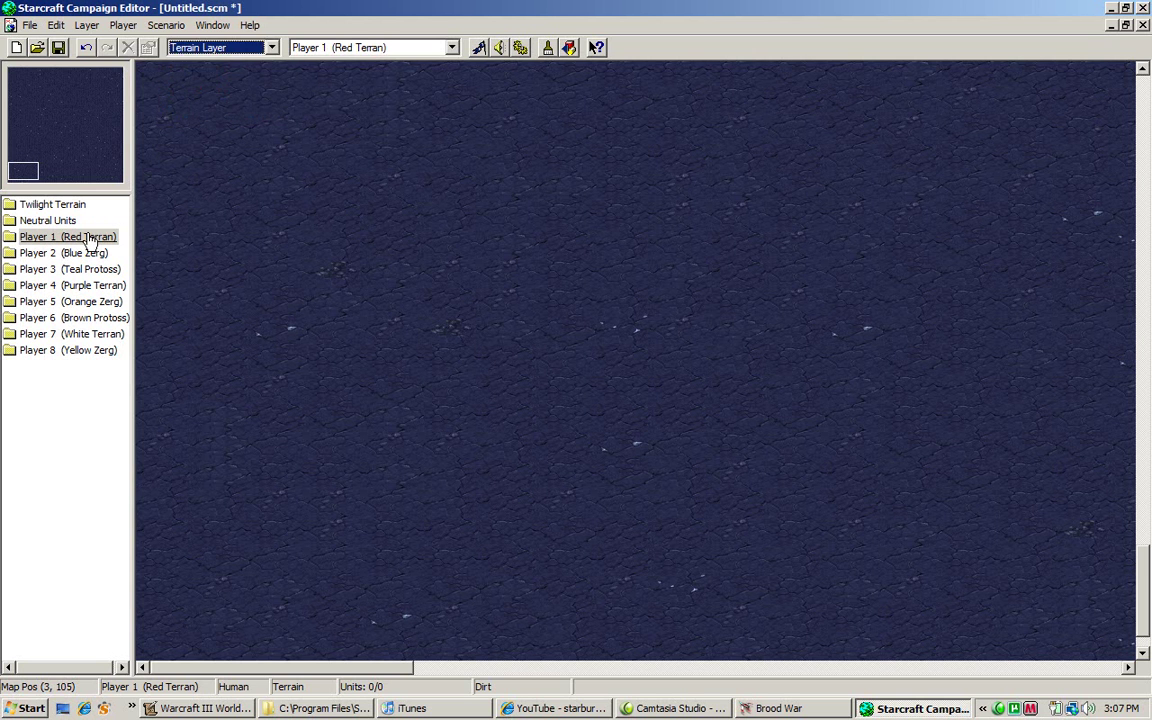
double_click(89, 237)
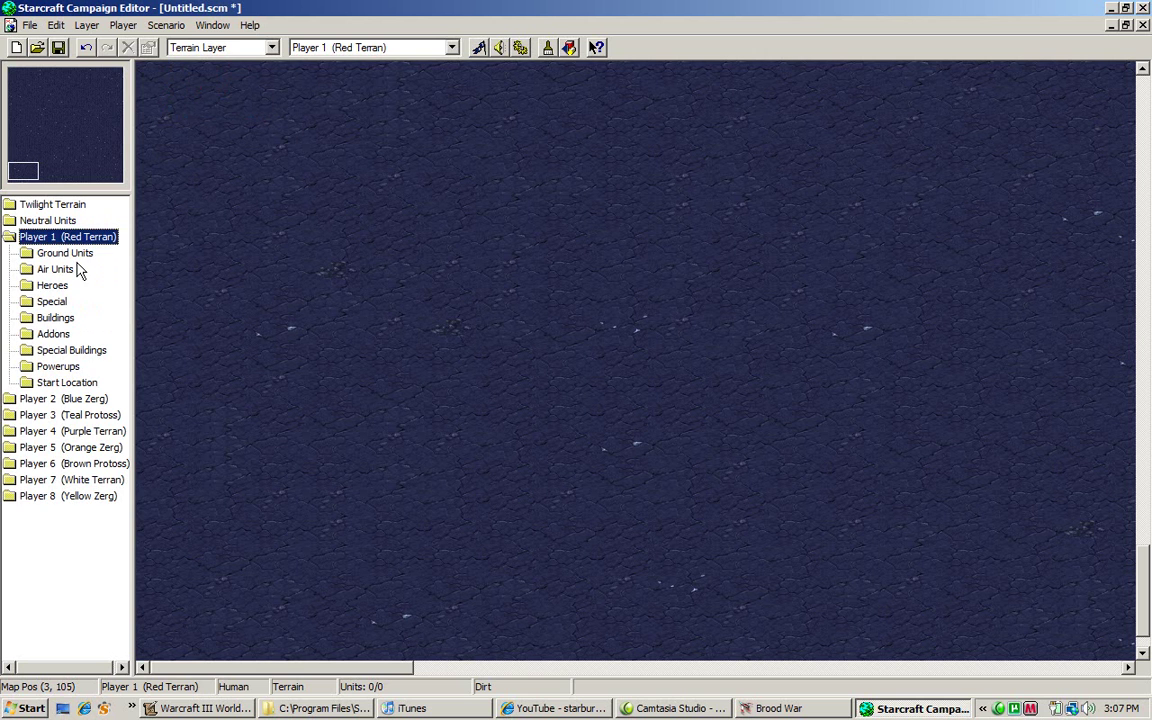
double_click(70, 237)
double_click(72, 254)
double_click(72, 255)
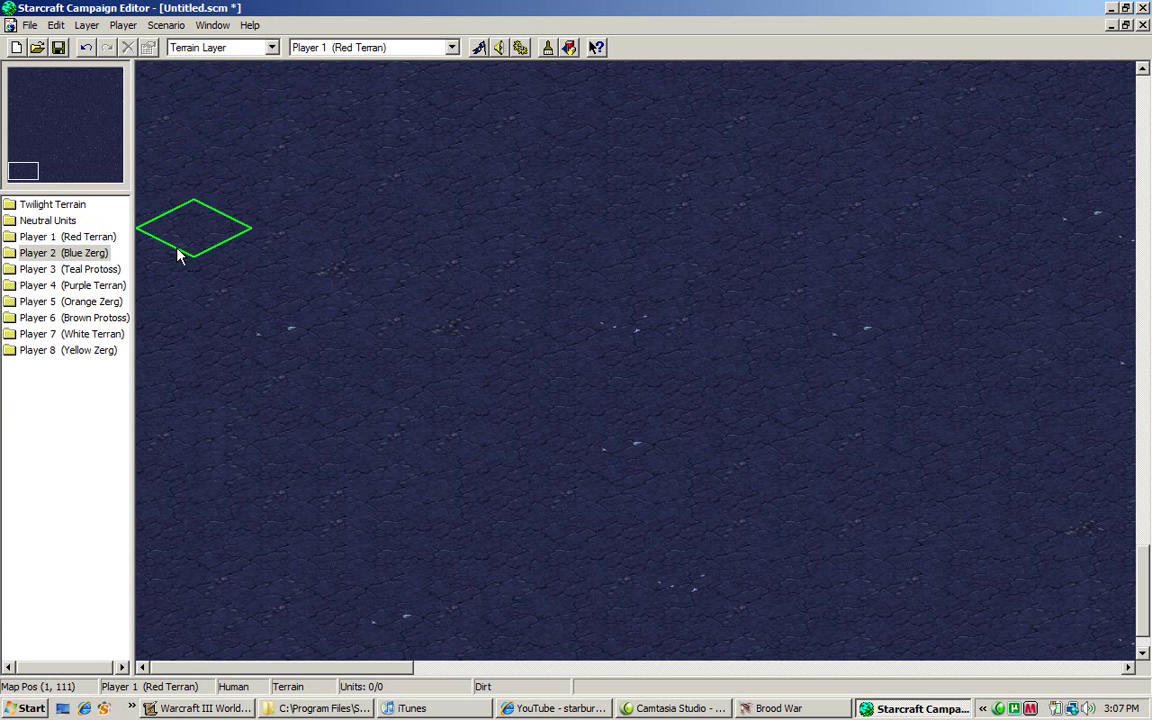
- Place five Zerg Zerglings for Player 2 in a loose group near the map's lower-left corner
click(96, 256)
double_click(96, 256)
double_click(66, 269)
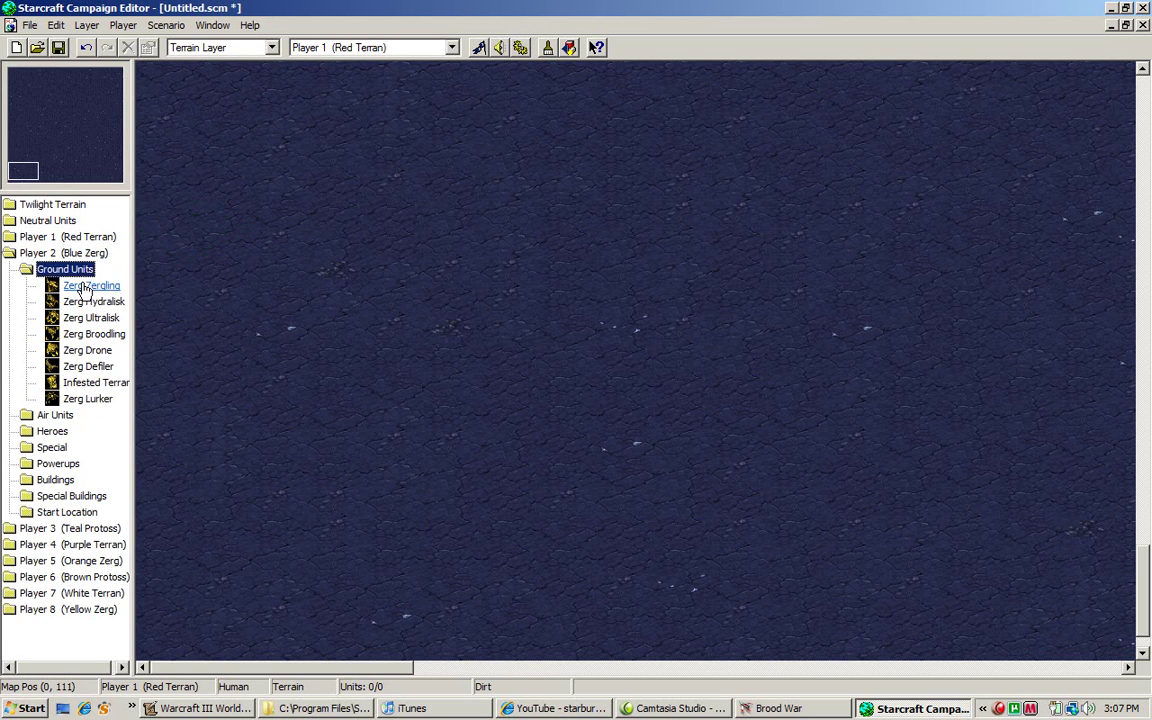
click(90, 285)
click(477, 352)
click(372, 405)
click(255, 384)
click(274, 336)
right_click(275, 334)
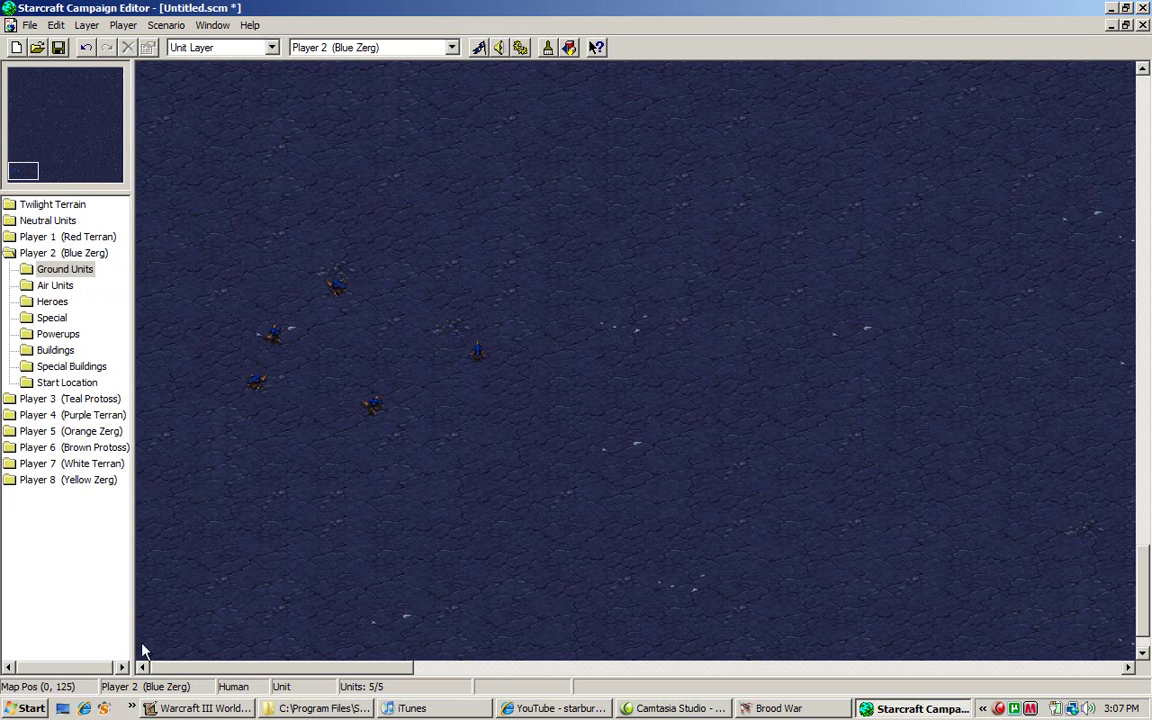
- Switch the editing layer to the Fog of War Layer
click(208, 48)
click(212, 111)
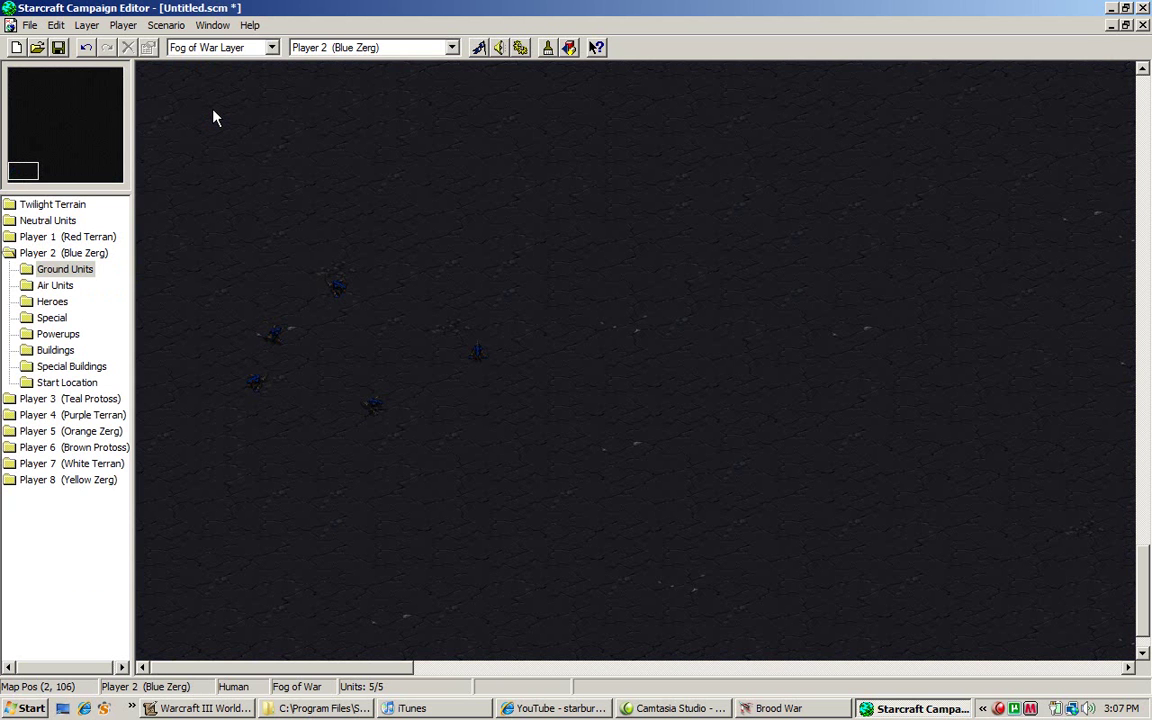
- Clear Player 2's fog of war over a large area in the map's lower-left part and paint the fog back over it
scroll(427, 172, up, 5)
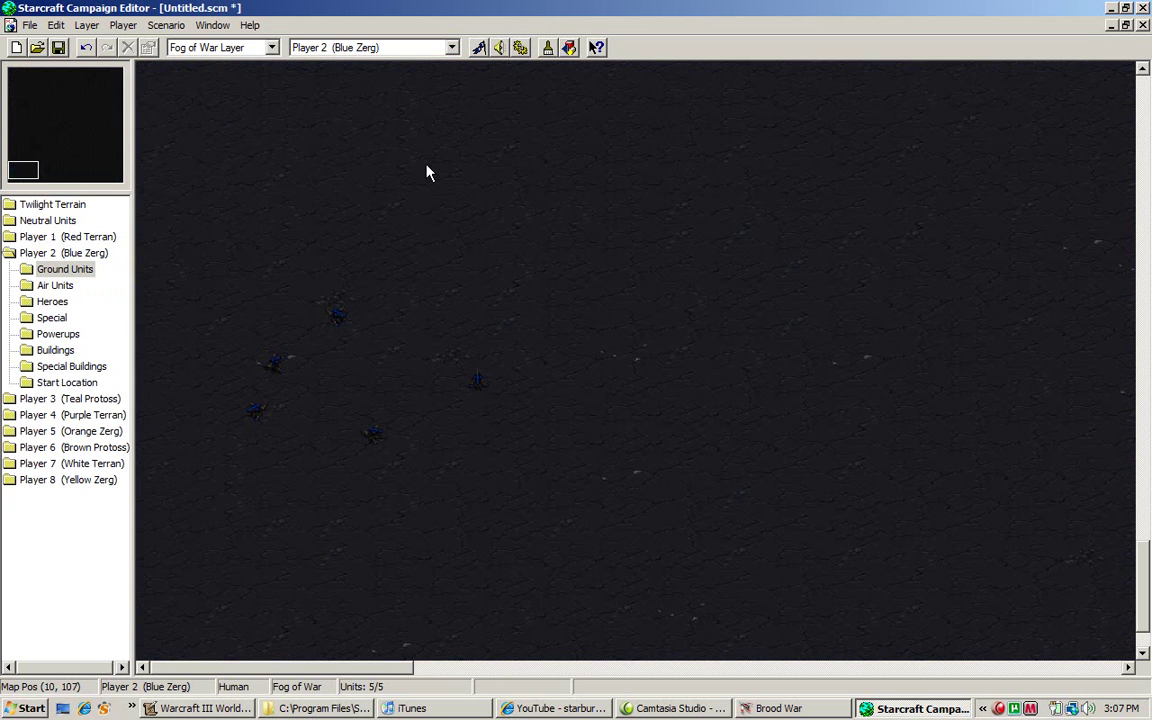
mouse_move(427, 172)
mouse_down()
mouse_move(583, 213)
mouse_move(351, 321)
mouse_move(688, 130)
mouse_move(435, 166)
mouse_move(513, 214)
mouse_move(639, 221)
mouse_move(669, 358)
mouse_move(826, 347)
mouse_move(481, 387)
mouse_move(461, 367)
mouse_move(511, 338)
mouse_move(364, 160)
mouse_move(348, 210)
mouse_move(819, 177)
mouse_move(826, 242)
mouse_move(791, 423)
mouse_move(576, 516)
mouse_move(260, 515)
mouse_move(250, 409)
mouse_move(314, 186)
mouse_move(634, 86)
mouse_move(866, 218)
mouse_move(954, 319)
mouse_move(941, 399)
mouse_move(871, 491)
mouse_move(800, 527)
mouse_move(776, 533)
mouse_move(871, 348)
mouse_move(914, 212)
mouse_move(913, 158)
mouse_move(900, 129)
mouse_move(866, 114)
mouse_move(642, 137)
mouse_up()
scroll(500, 170, up, 1)
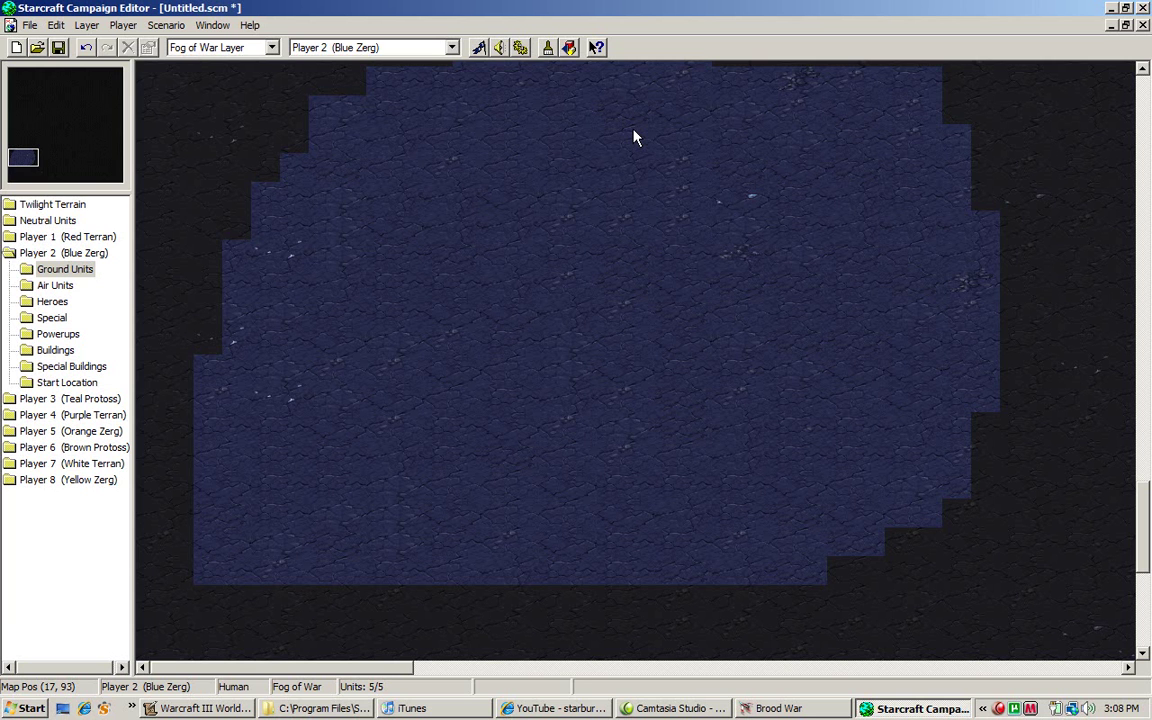
mouse_move(634, 137)
mouse_down()
mouse_move(647, 456)
mouse_move(662, 225)
mouse_move(499, 327)
mouse_move(723, 371)
mouse_move(982, 394)
mouse_move(886, 334)
mouse_move(846, 417)
mouse_move(731, 559)
mouse_move(191, 559)
mouse_move(230, 475)
mouse_move(418, 484)
mouse_move(246, 372)
mouse_move(242, 349)
mouse_move(574, 324)
mouse_move(266, 321)
mouse_move(434, 187)
mouse_move(1074, 218)
mouse_move(840, 154)
mouse_move(336, 148)
mouse_move(448, 291)
mouse_move(365, 135)
mouse_move(429, 107)
mouse_move(834, 69)
mouse_move(971, 233)
mouse_move(712, 193)
mouse_up()
- Select all five Zerglings near the map's lower-left corner on the Unit Layer and delete them
click(185, 48)
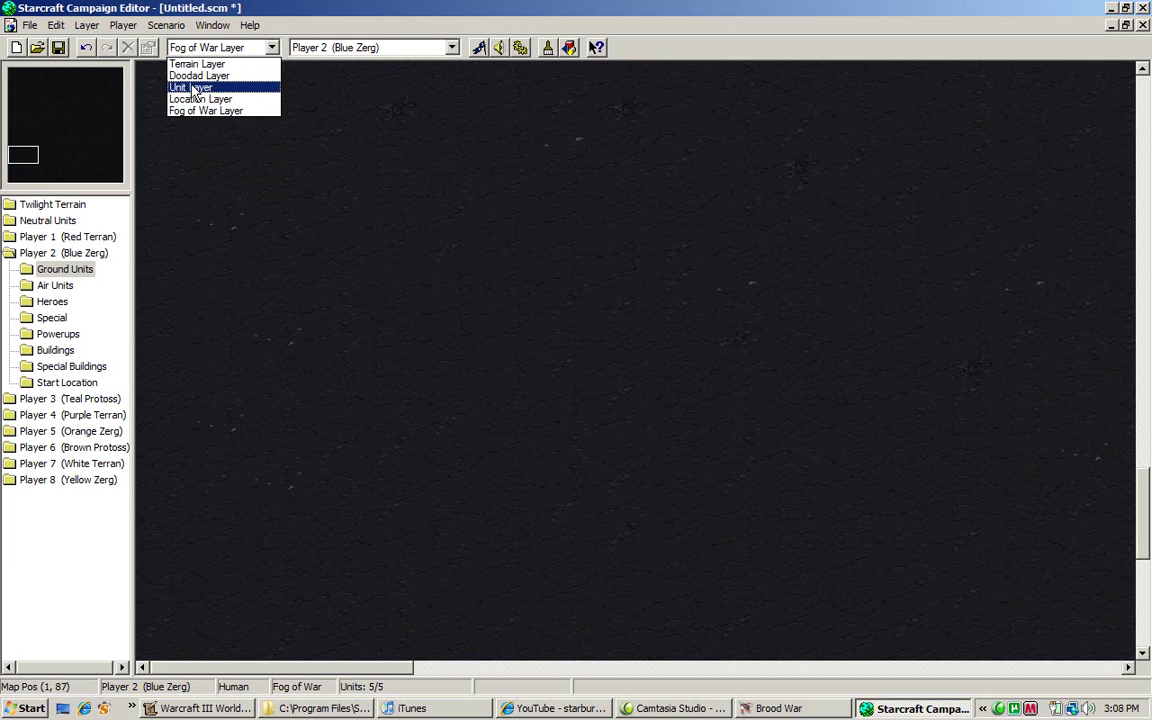
click(196, 64)
click(14, 168)
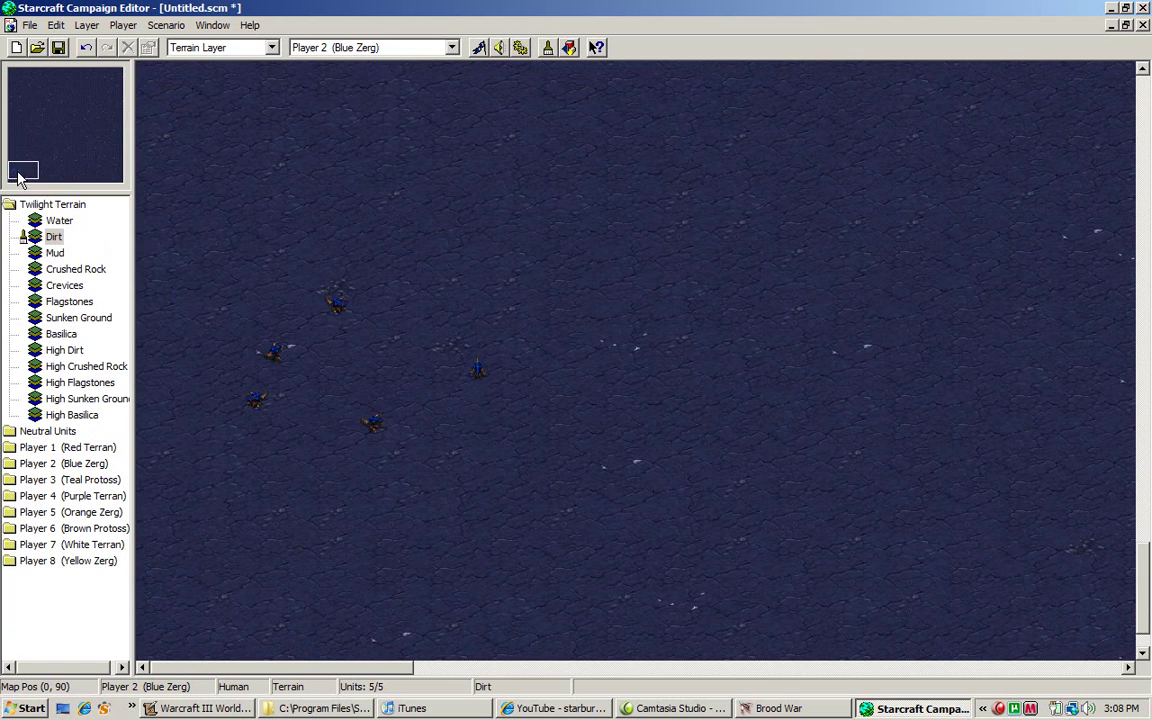
click(220, 47)
click(196, 88)
drag(229, 216, 720, 512)
right_click(556, 226)
click(590, 288)
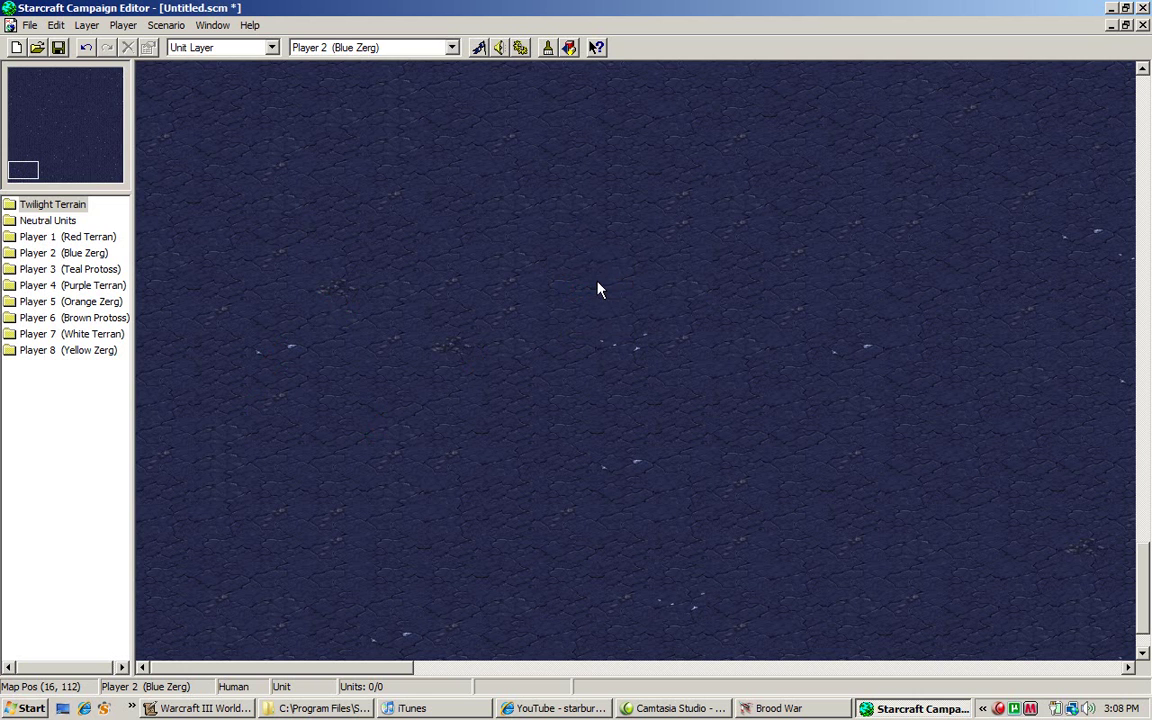
- Make Player 3 (Teal Protoss) the active player and review the available players and editing layers
click(212, 50)
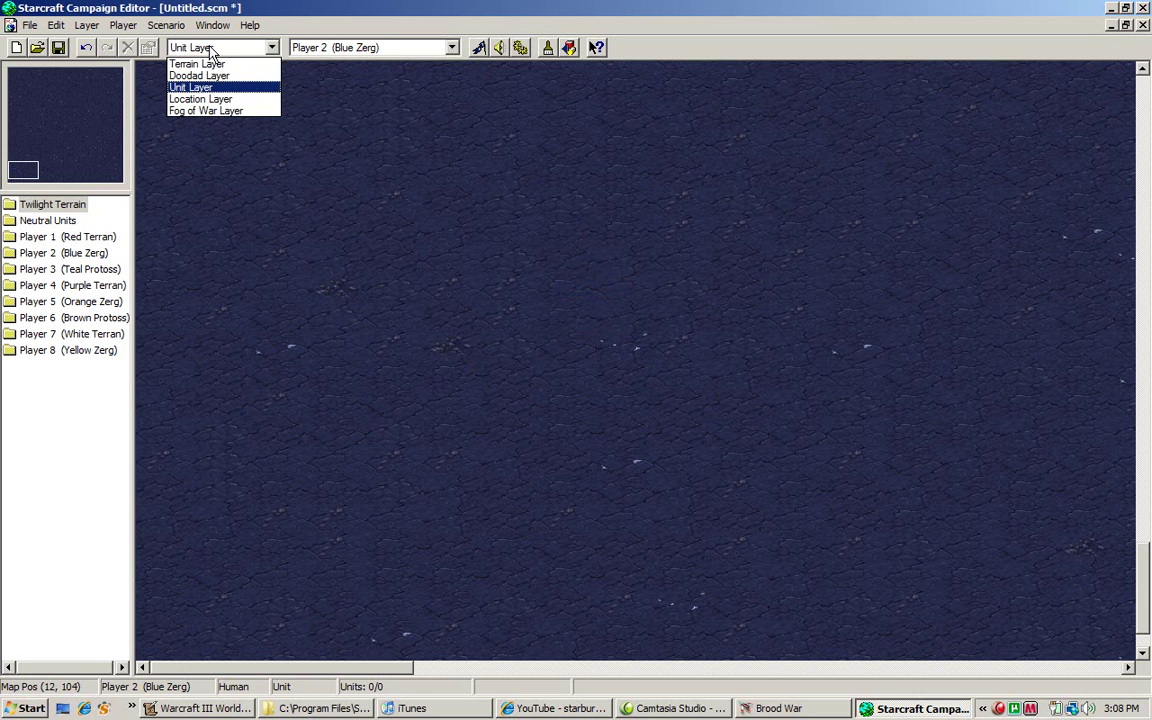
click(300, 17)
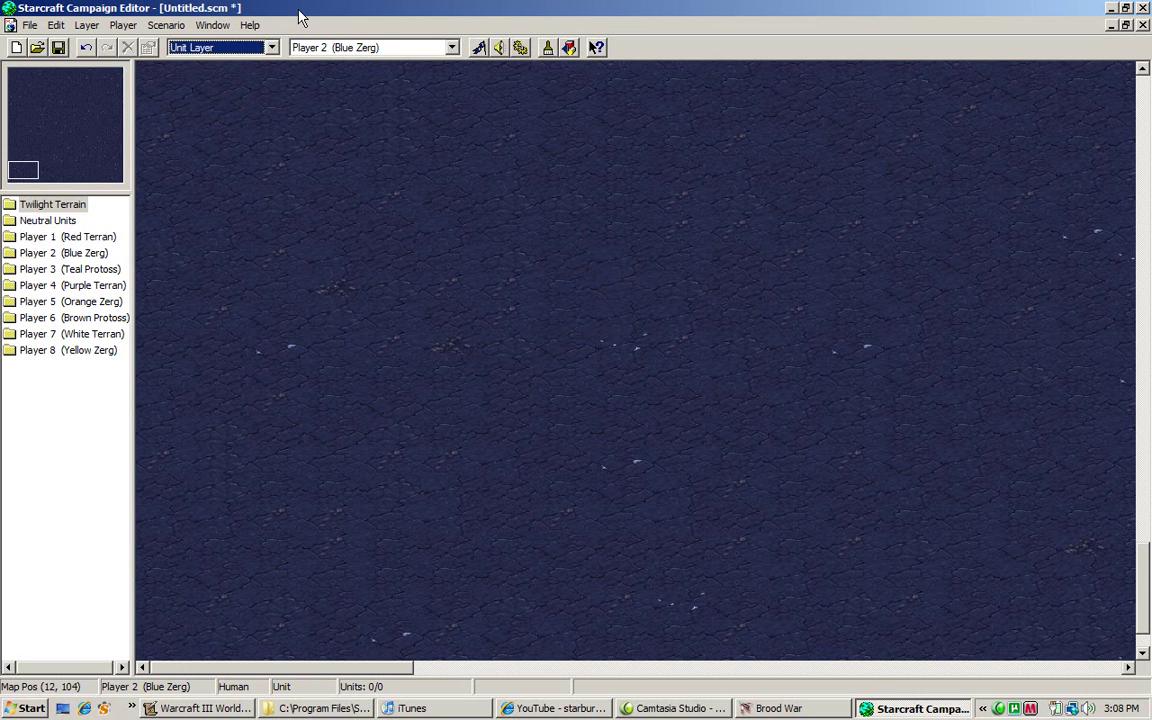
click(369, 46)
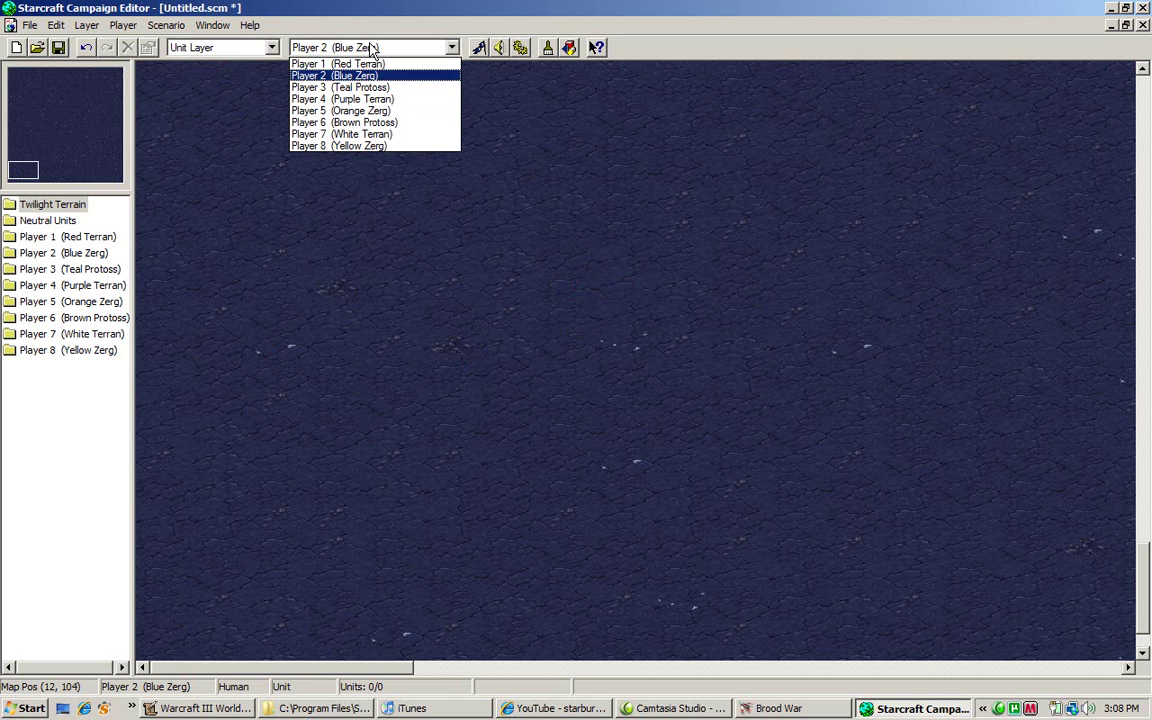
click(365, 88)
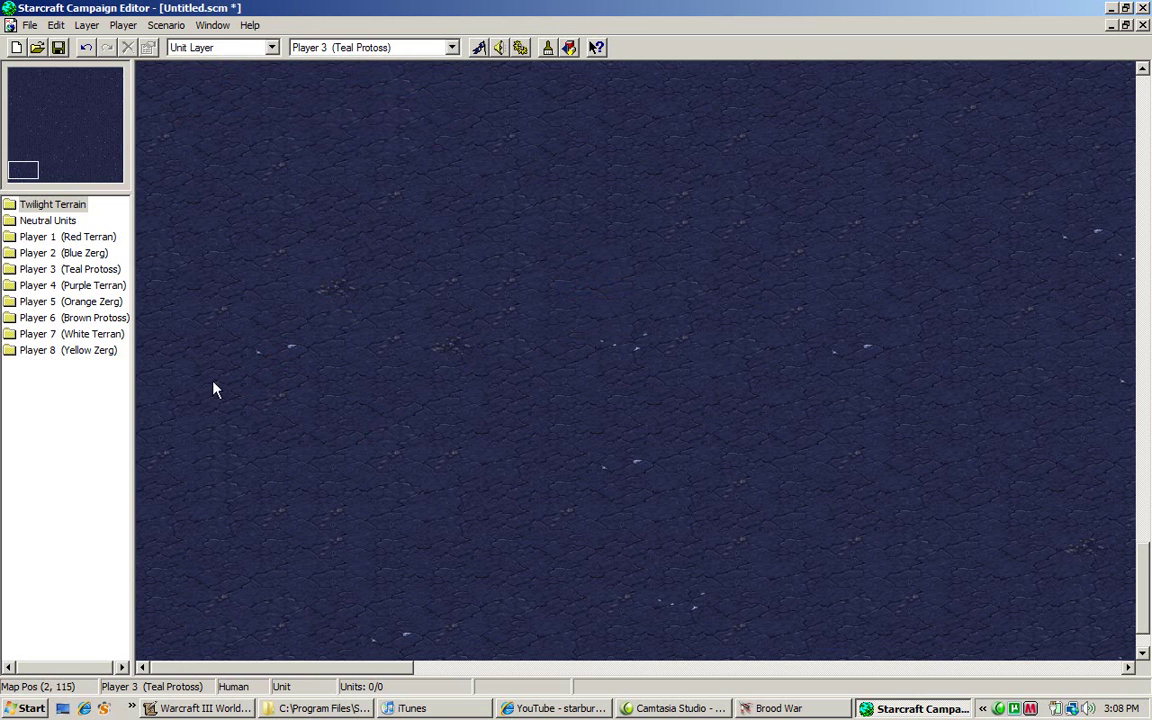
click(369, 47)
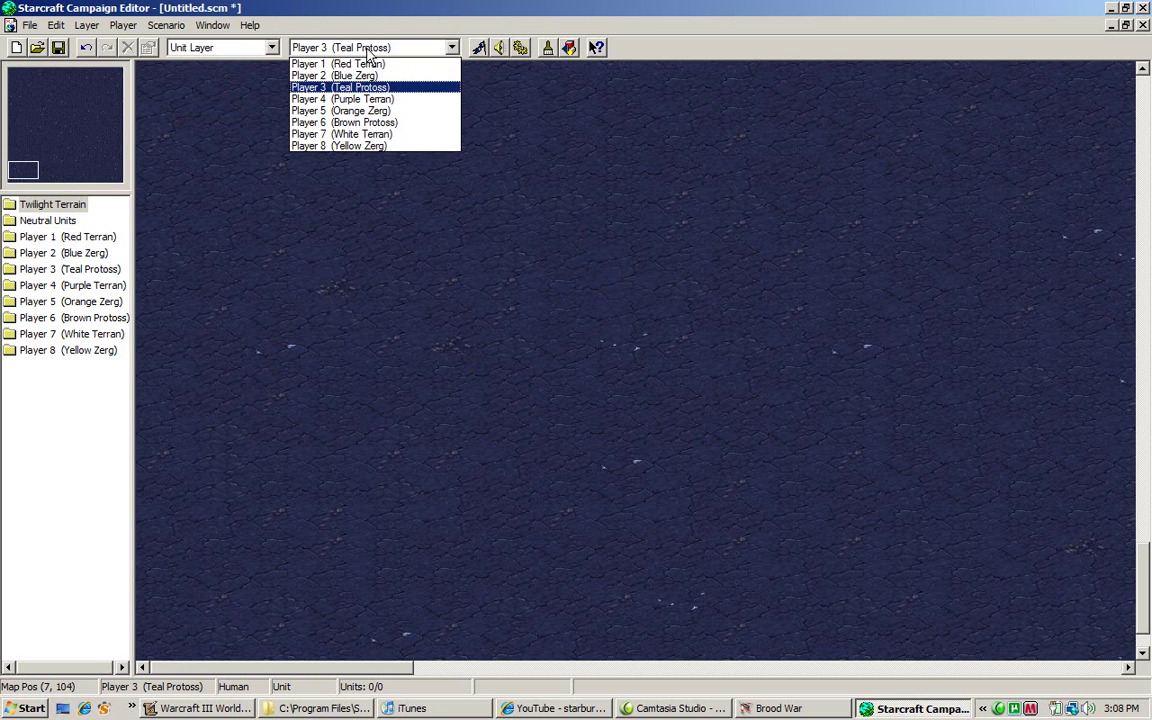
click(371, 14)
click(243, 47)
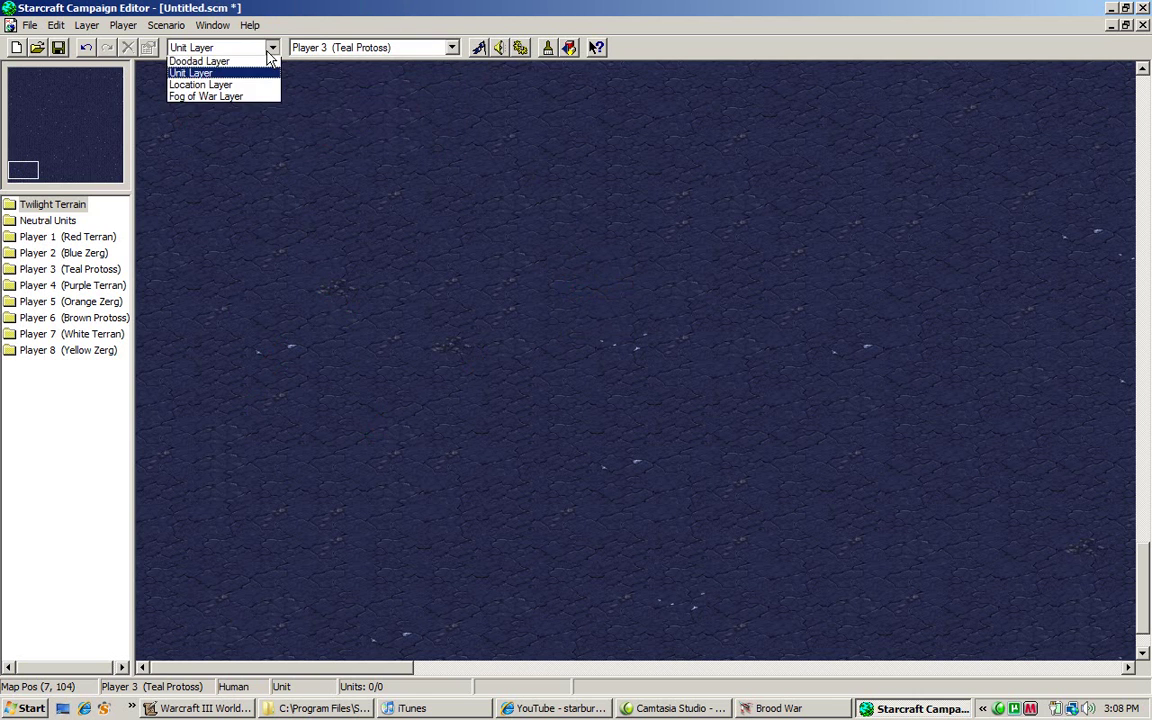
click(308, 8)
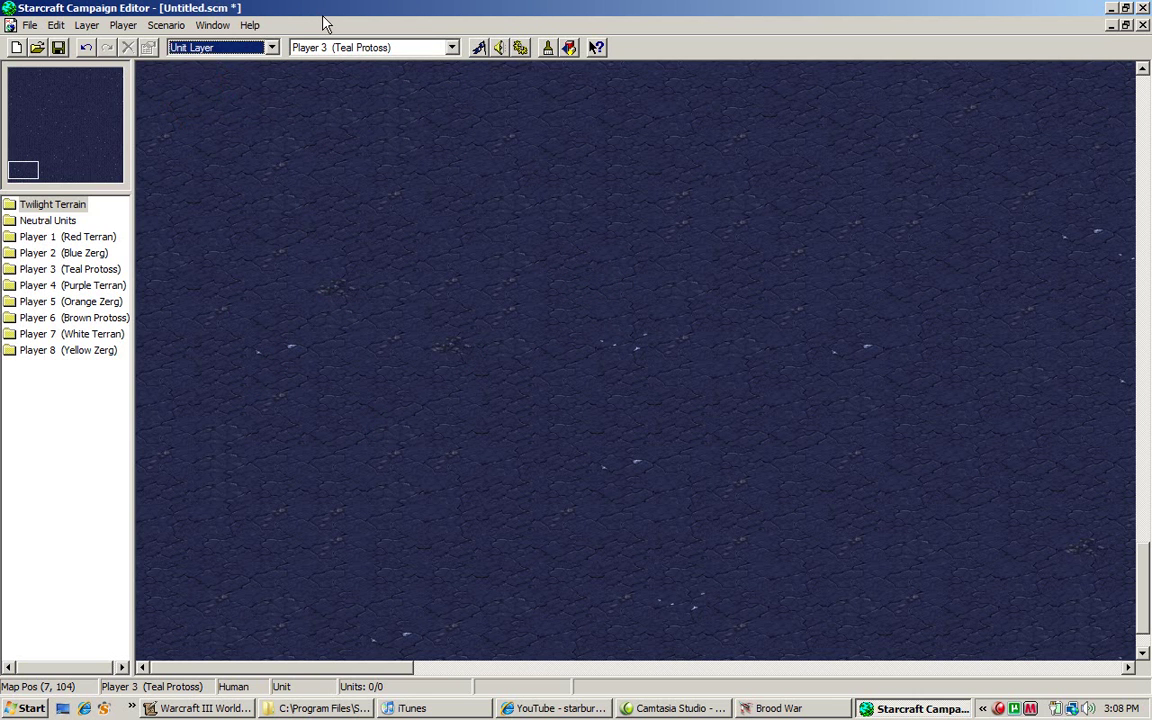
- Open the Forces settings and move Players 4, 5, 6 and 7 from Force 1 to Force 2
click(480, 48)
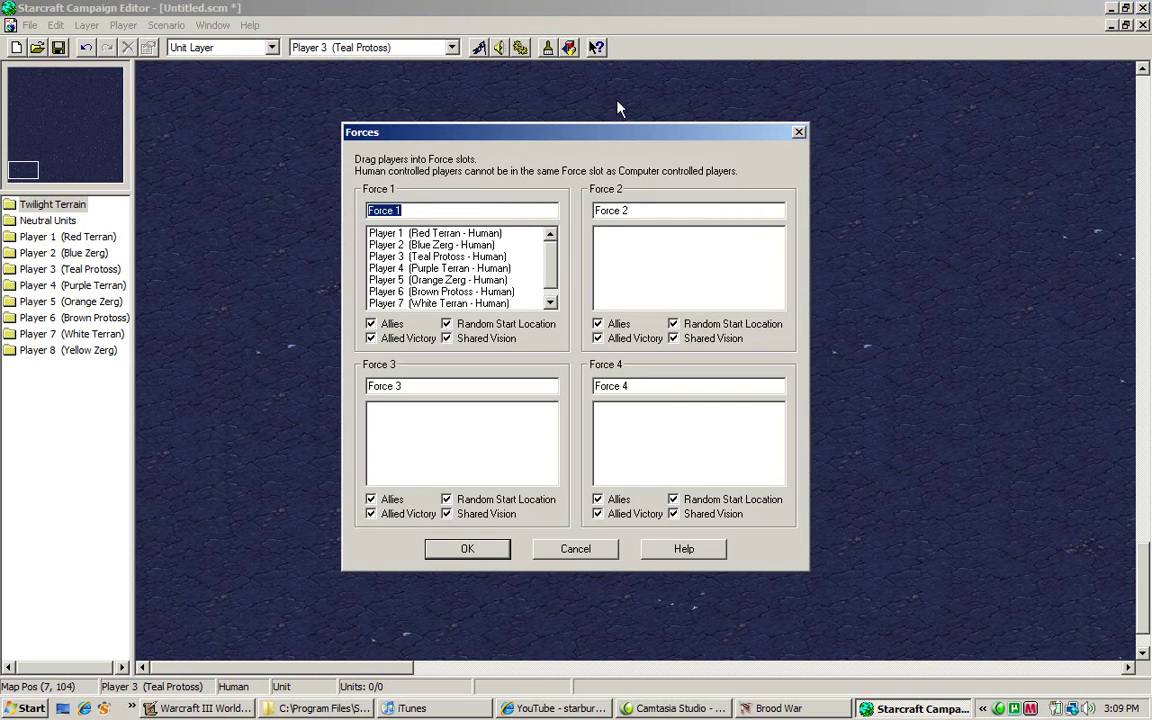
click(798, 132)
click(482, 48)
click(495, 270)
drag(494, 271, 643, 273)
drag(470, 268, 613, 265)
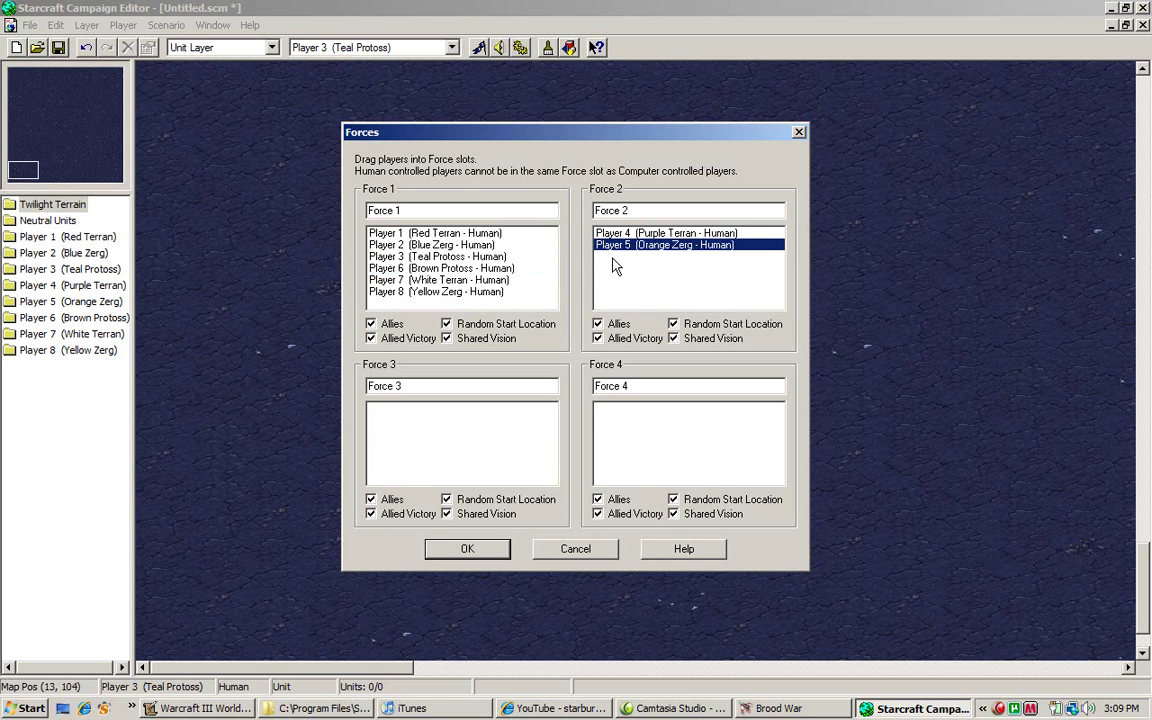
drag(450, 280, 620, 260)
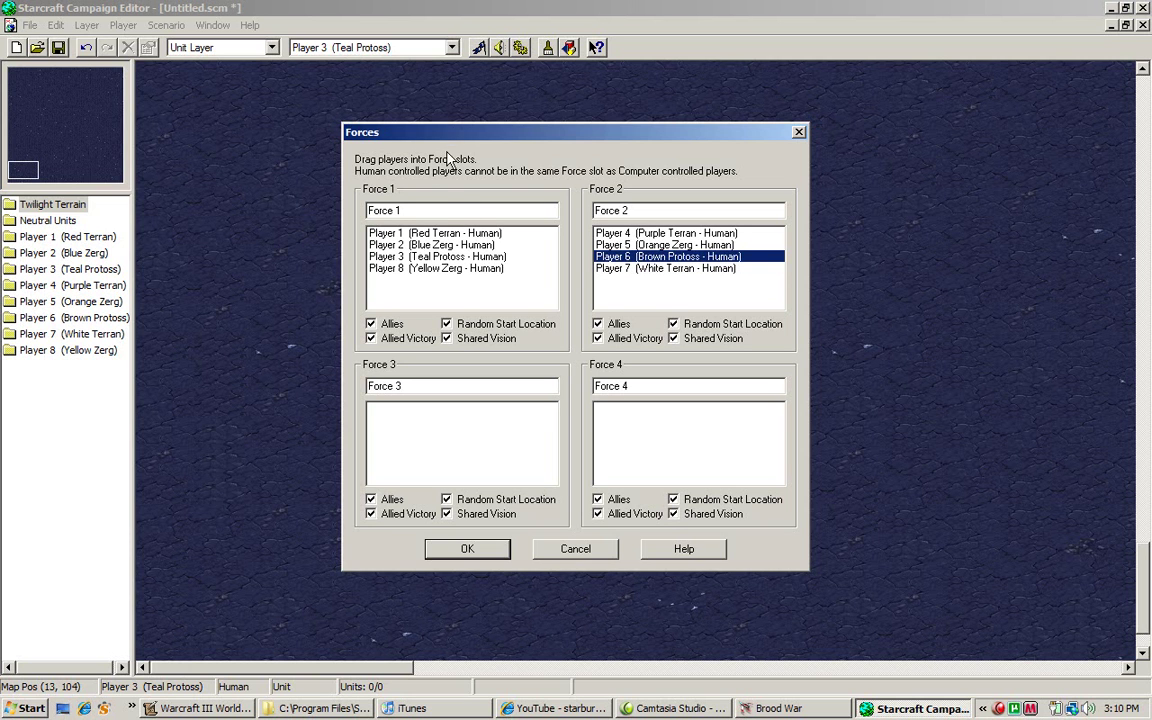
- Rename Force 1 as Team 1
click(437, 205)
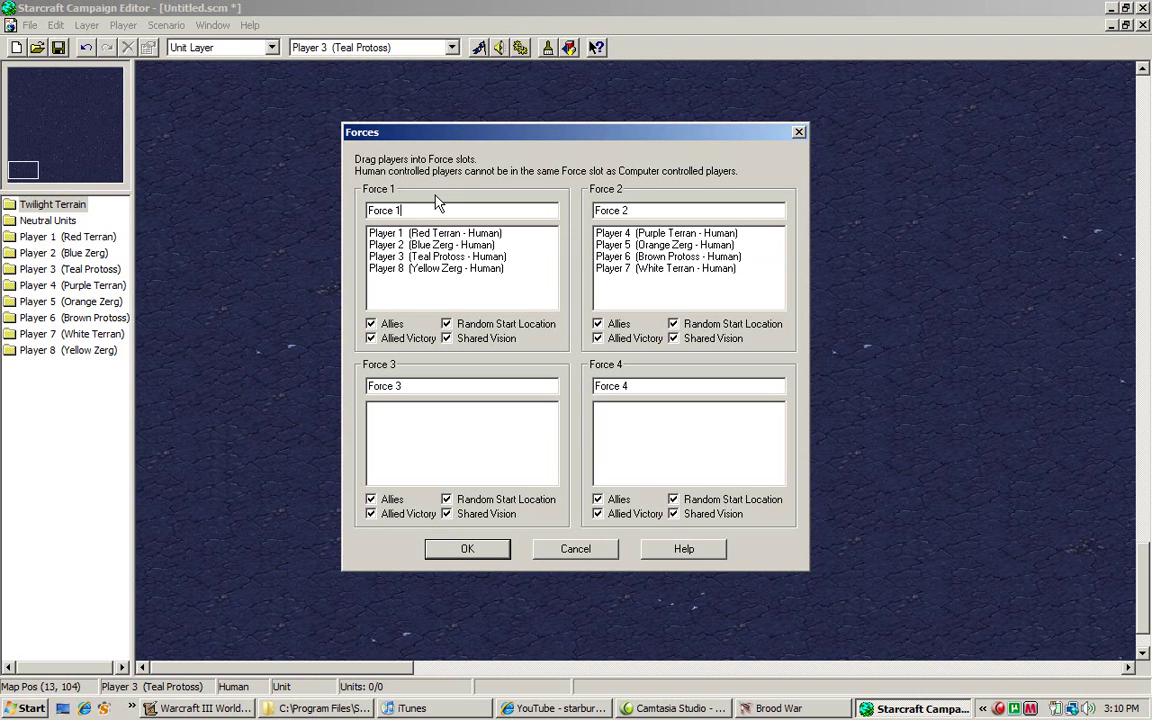
key(BackSpace)
key(BackSpace)
key(BackSpace)
key(BackSpace)
key(BackSpace)
key(BackSpace)
text(Team 1)
key(Tab)
key(Tab)
key(Tab)
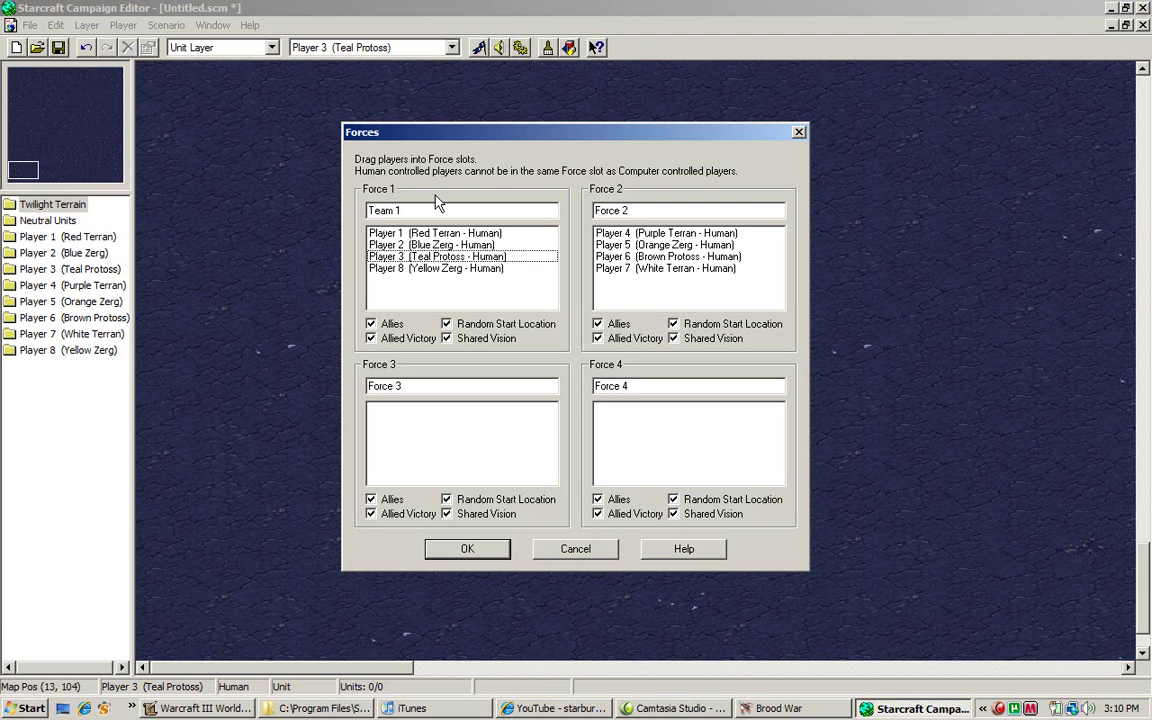
- Rename Force 2 as Team 2
click(639, 210)
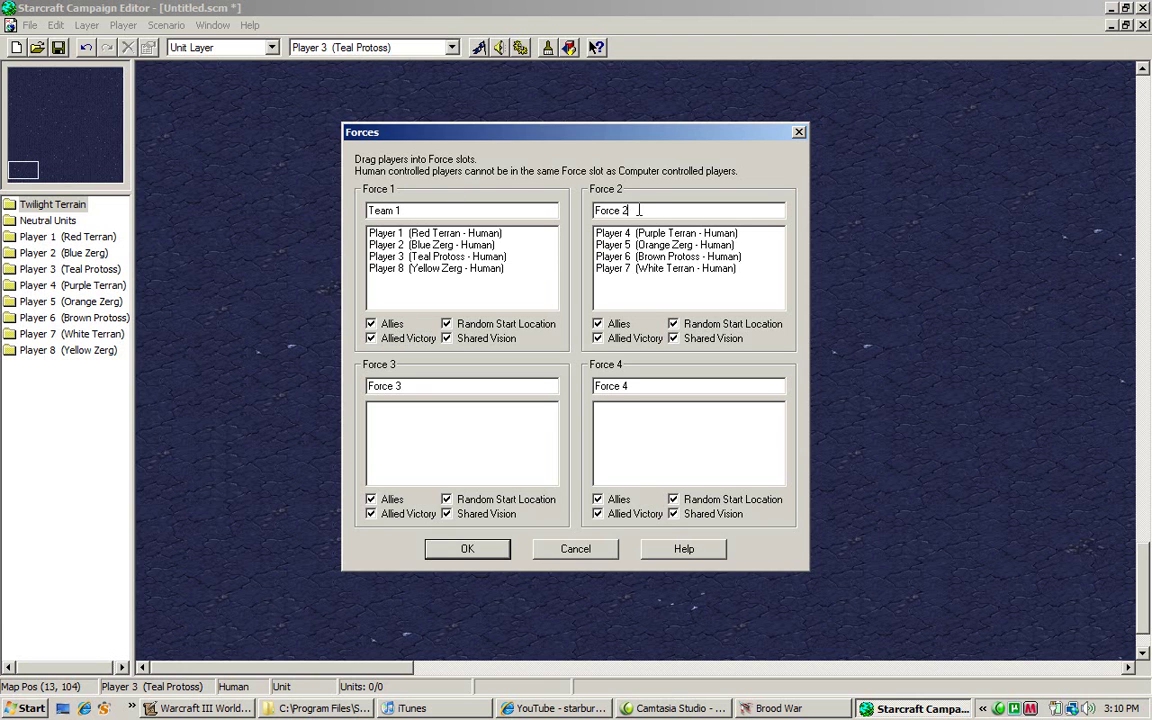
key(BackSpace)
key(BackSpace)
key(BackSpace)
key(BackSpace)
key(BackSpace)
key(BackSpace)
key(BackSpace)
text(Team 2)
- Try alternative names for the second force, such as Team Blue
key(BackSpace)
text(Blue)
click(653, 207)
key(BackSpace)
text(Stroudsm)
- Clear the names of both Force 2 and Force 1, leaving them blank
key(BackSpace)
key(BackSpace)
key(BackSpace)
key(BackSpace)
key(BackSpace)
key(BackSpace)
key(BackSpace)
key(BackSpace)
key(BackSpace)
key(BackSpace)
key(BackSpace)
key(BackSpace)
key(BackSpace)
click(473, 208)
key(BackSpace)
key(BackSpace)
key(BackSpace)
key(BackSpace)
key(BackSpace)
key(BackSpace)
key(BackSpace)
key(BackSpace)
key(BackSpace)
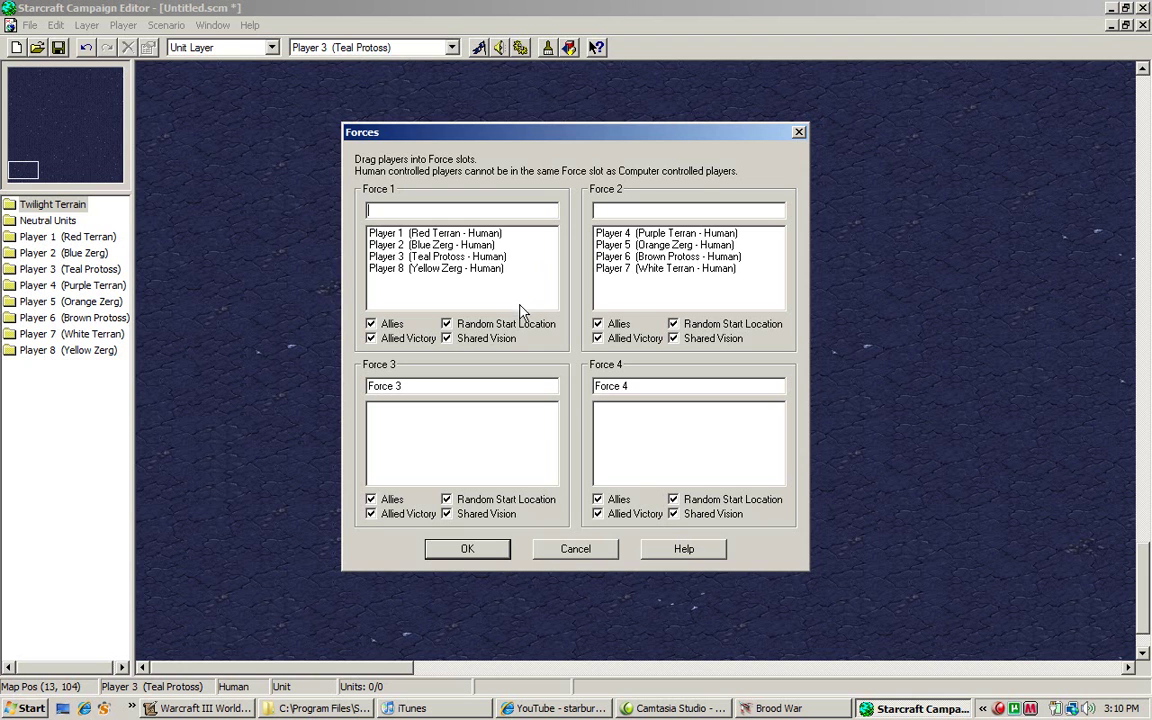
- Turn off Allies, Random Start Location and Shared Vision for Force 1
click(373, 324)
key(Tab)
key(space)
key(Tab)
key(space)
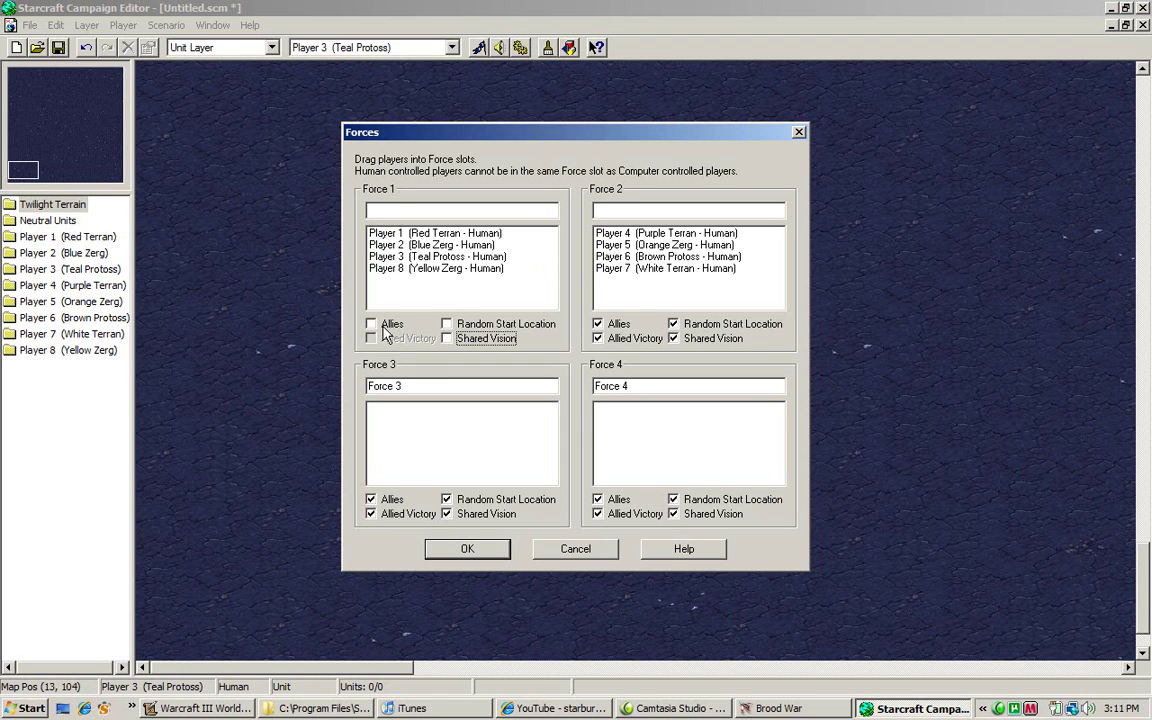